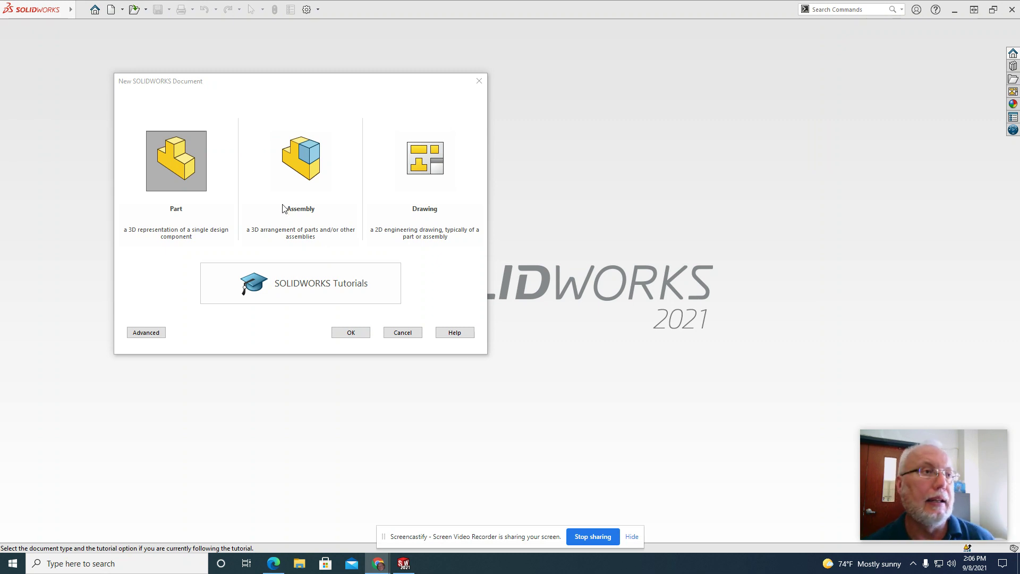
Create a new part document and set its unit system to MMGS (millimeter, gram, second).
{"action": "left_click", "coordinate": [201, 170]}
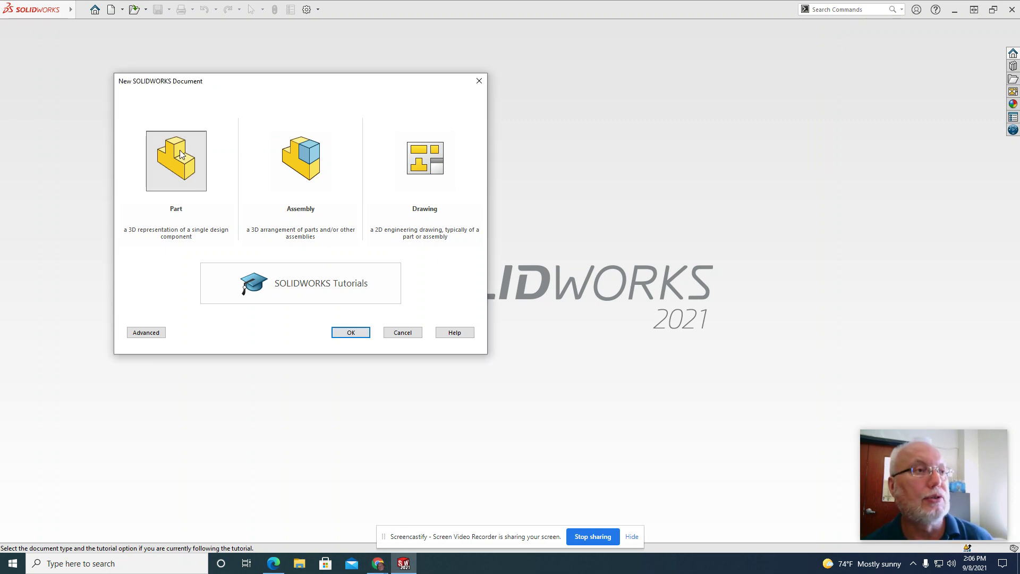
{"action": "left_click", "coordinate": [347, 333]}
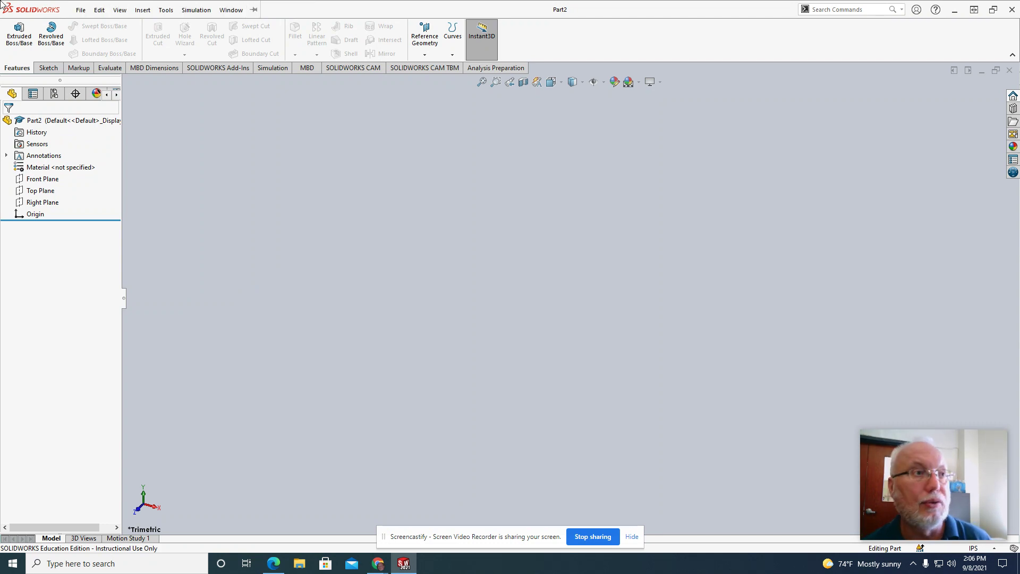
{"action": "left_click", "coordinate": [48, 68]}
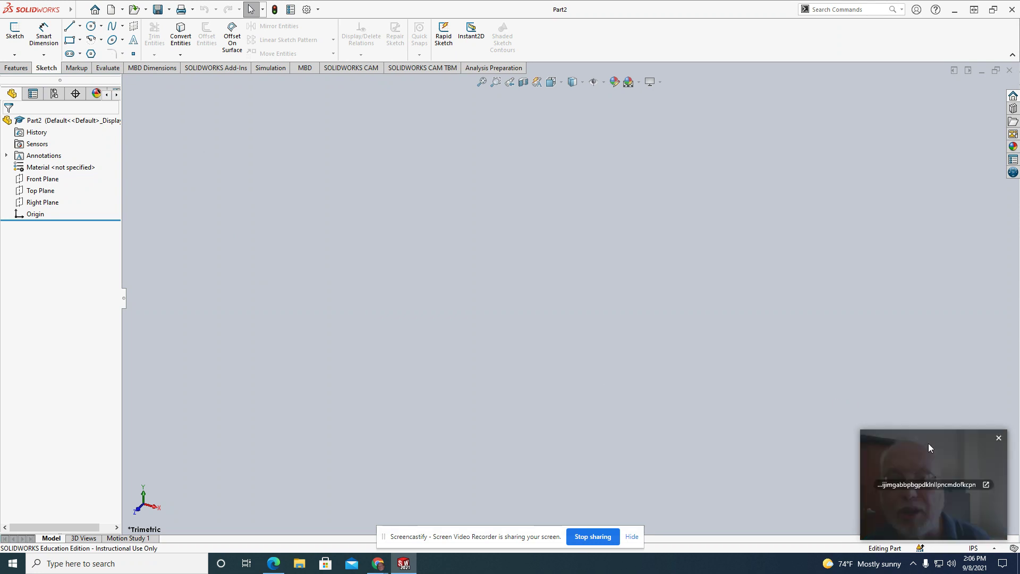
{"action": "left_click_drag", "start_coordinate": [928, 444], "coordinate": [928, 411]}
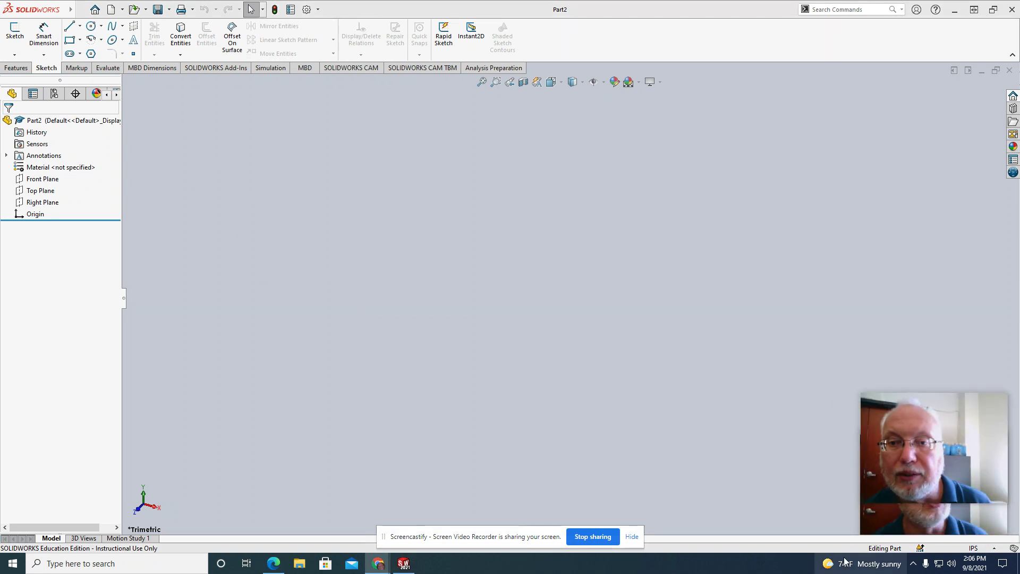
{"action": "left_click", "coordinate": [980, 549]}
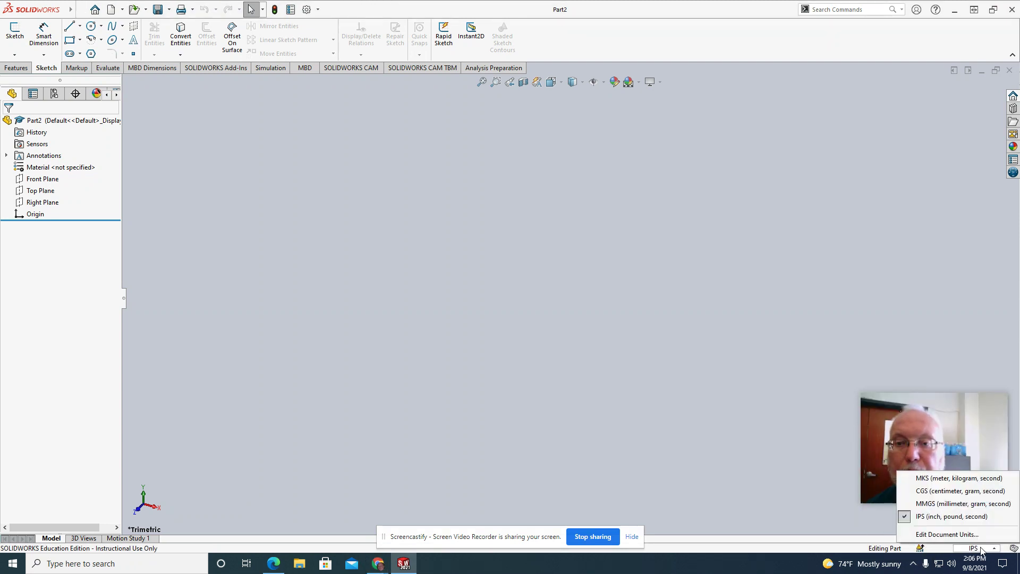
{"action": "left_click", "coordinate": [942, 503]}
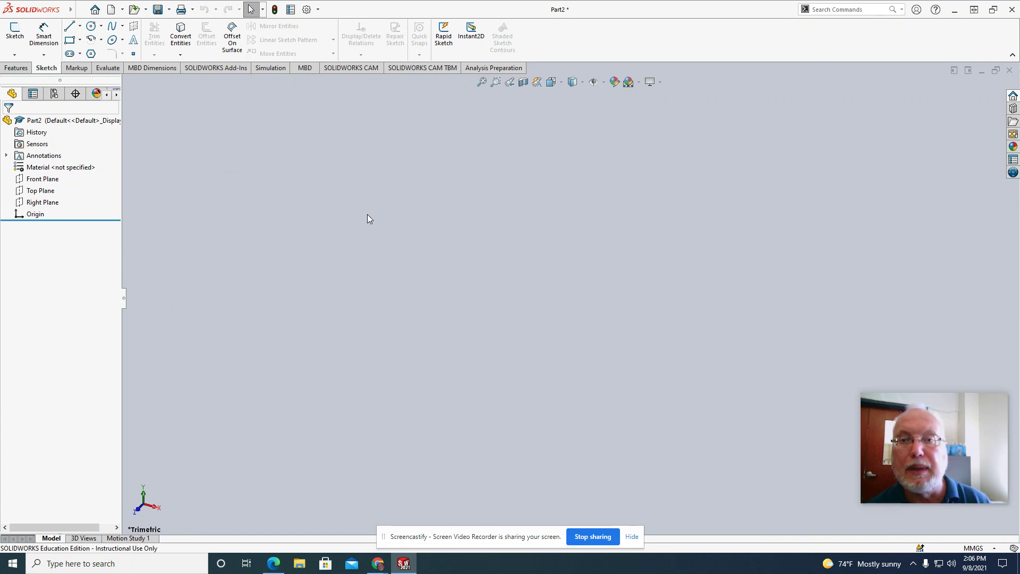
Sketch a corner rectangle about 90 mm wide and 67 mm high on the Front Plane, starting at the origin.
{"action": "left_click", "coordinate": [16, 35]}
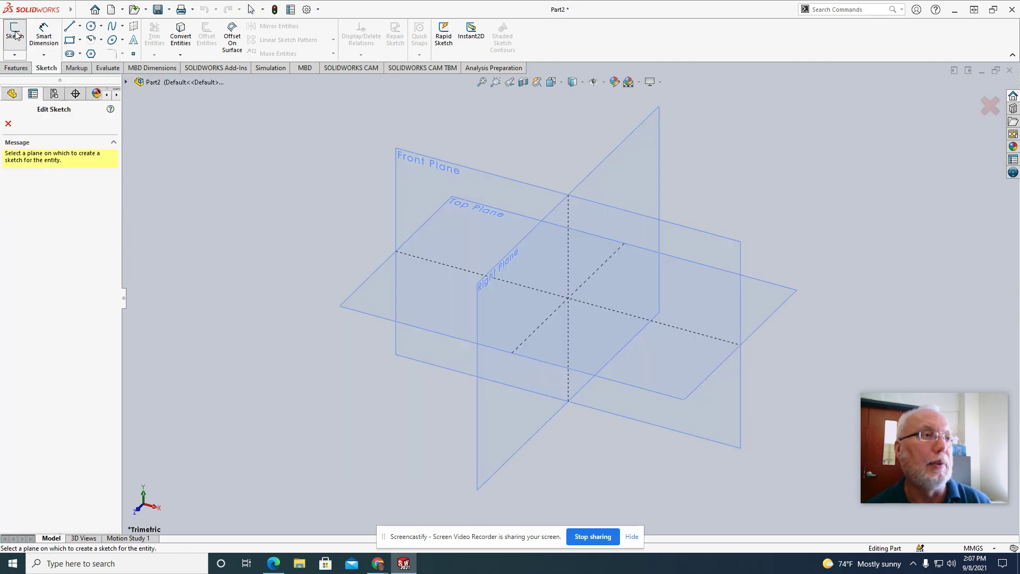
{"action": "left_click", "coordinate": [423, 159]}
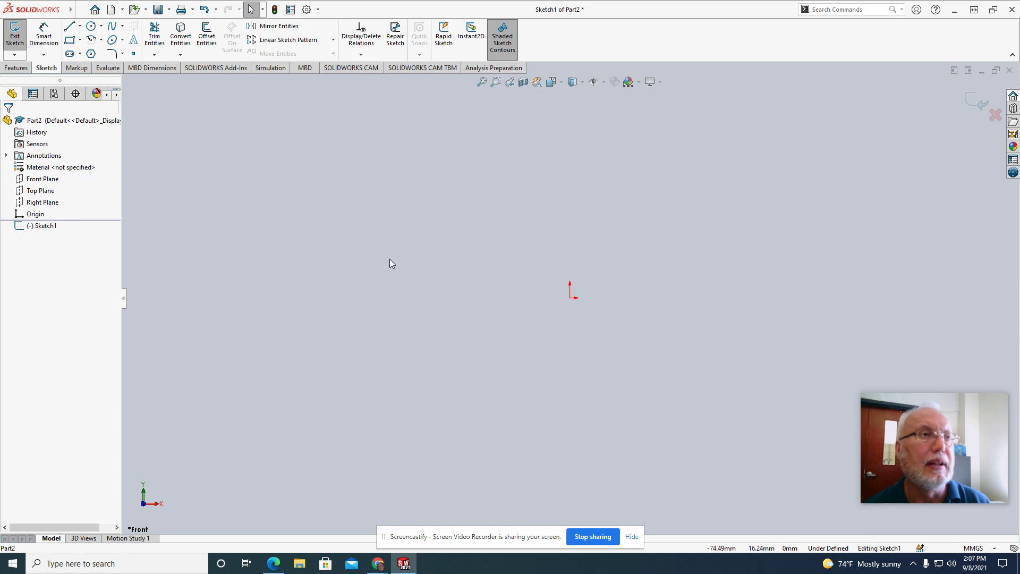
{"action": "left_click", "coordinate": [73, 42]}
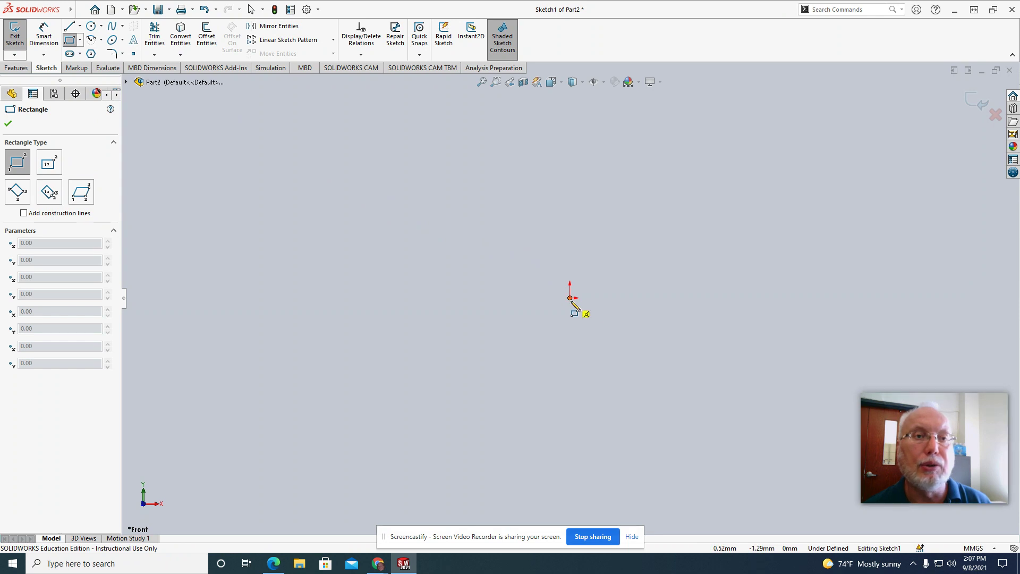
{"action": "mouse_move", "coordinate": [569, 298]}
{"action": "left_mouse_down"}
{"action": "mouse_move", "coordinate": [740, 187]}
{"action": "mouse_move", "coordinate": [755, 160]}
{"action": "left_mouse_up"}
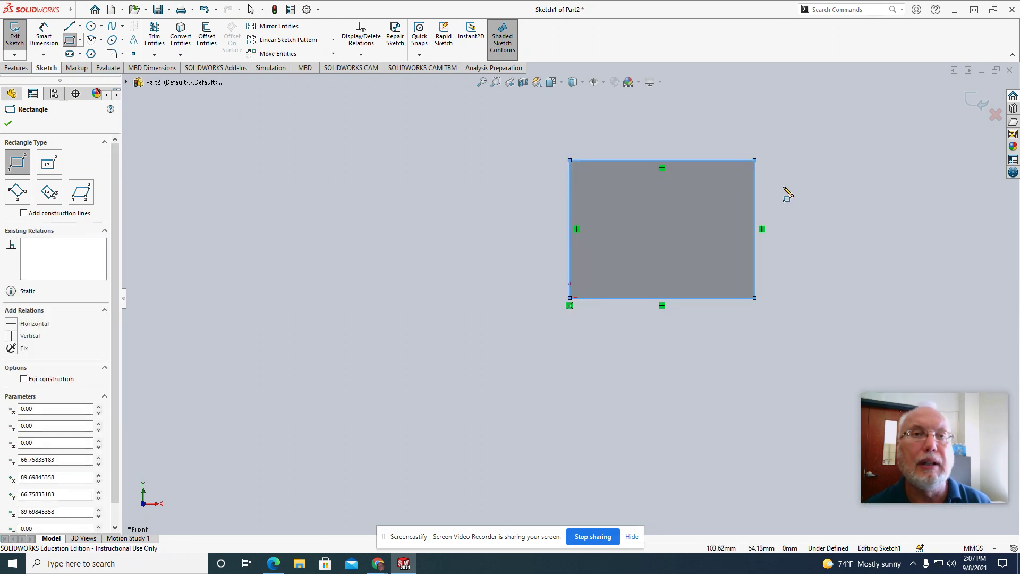
Dimension the rectangle's left side as 65 mm and its top side as 100 mm.
{"action": "left_click", "coordinate": [42, 40]}
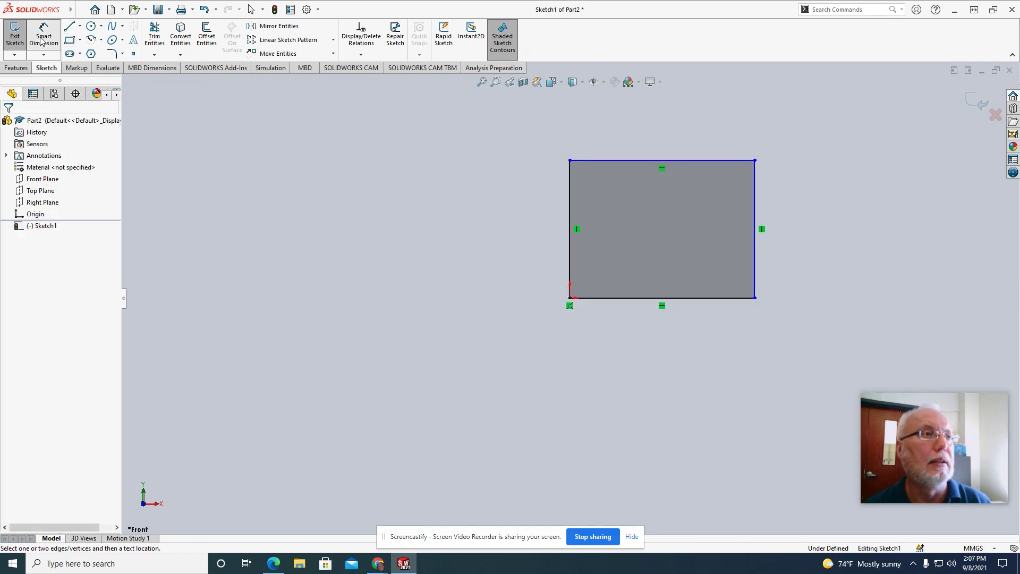
{"action": "left_click", "coordinate": [570, 264]}
{"action": "left_click", "coordinate": [519, 248]}
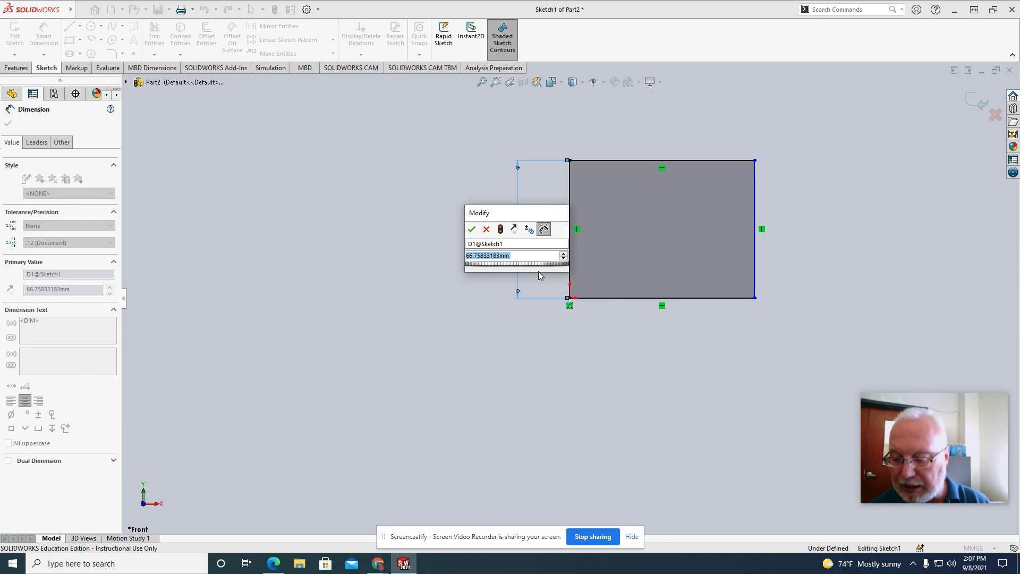
{"action": "type", "text": "65"}
{"action": "key", "text": "Return"}
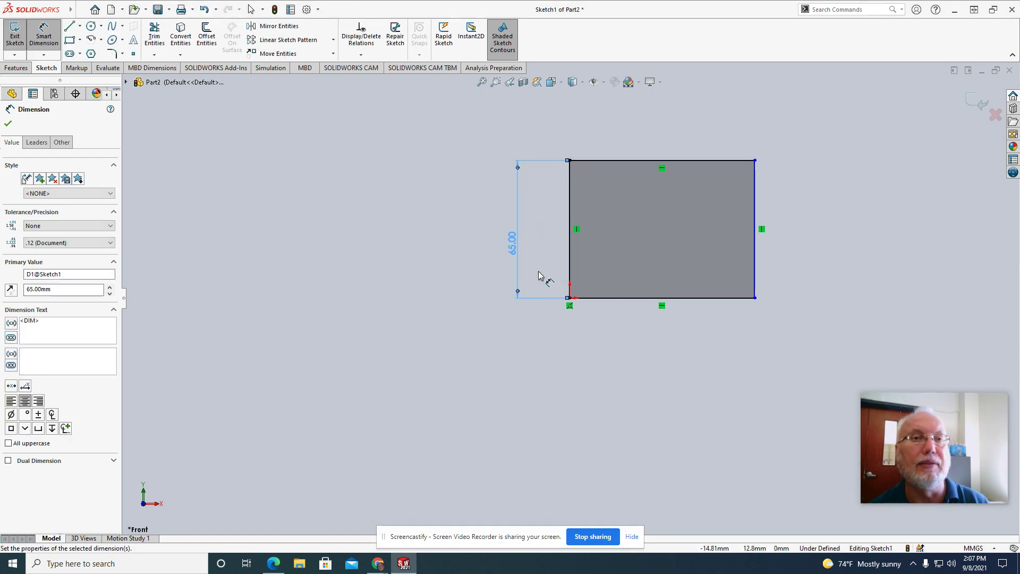
{"action": "left_click", "coordinate": [690, 160]}
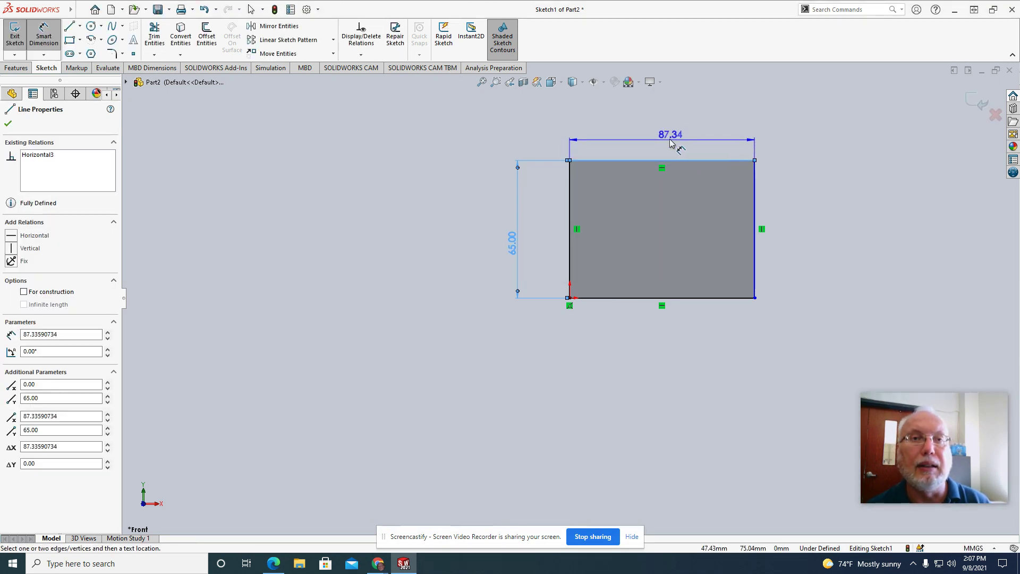
{"action": "left_click", "coordinate": [656, 136]}
{"action": "type", "text": "100"}
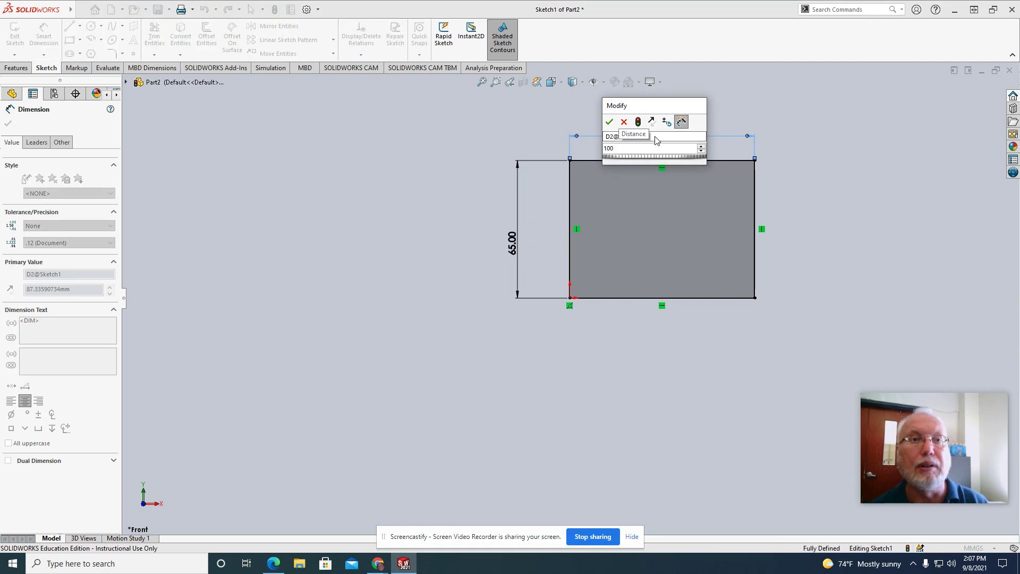
{"action": "key", "text": "Return"}
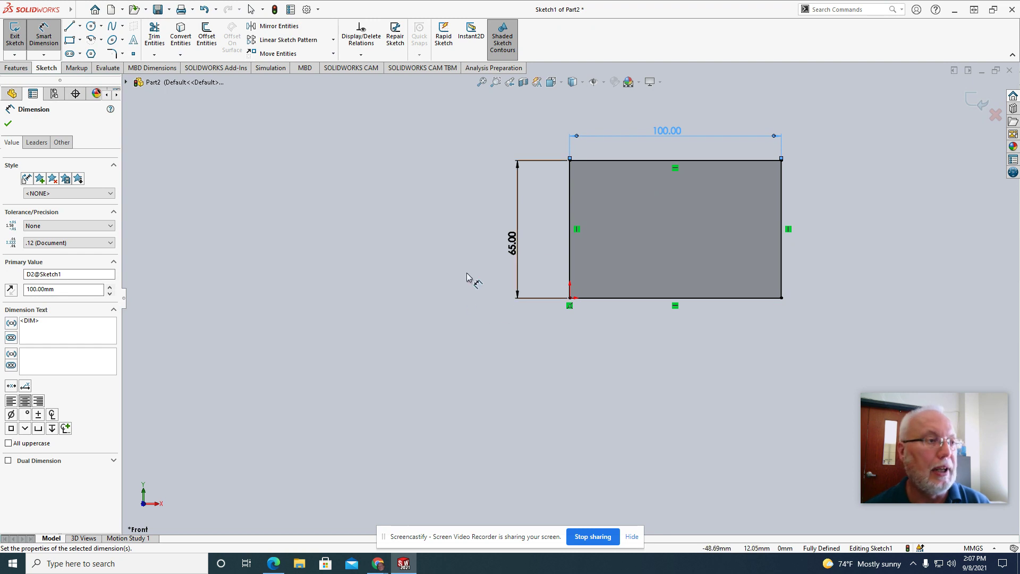
Set the rectangle's height dimension to 60 mm and exit the sketch.
{"action": "double_click", "coordinate": [511, 252]}
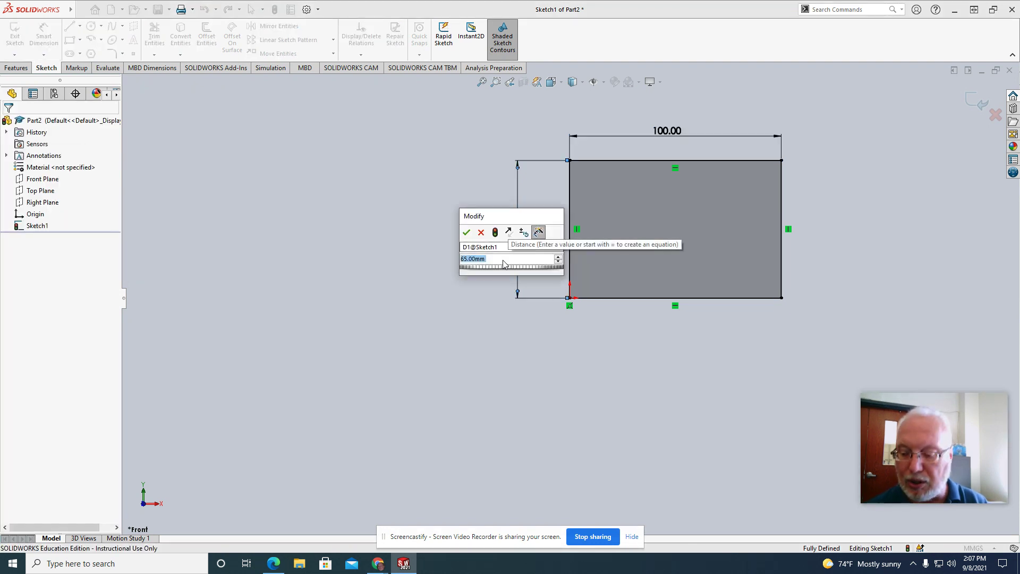
{"action": "type", "text": "60"}
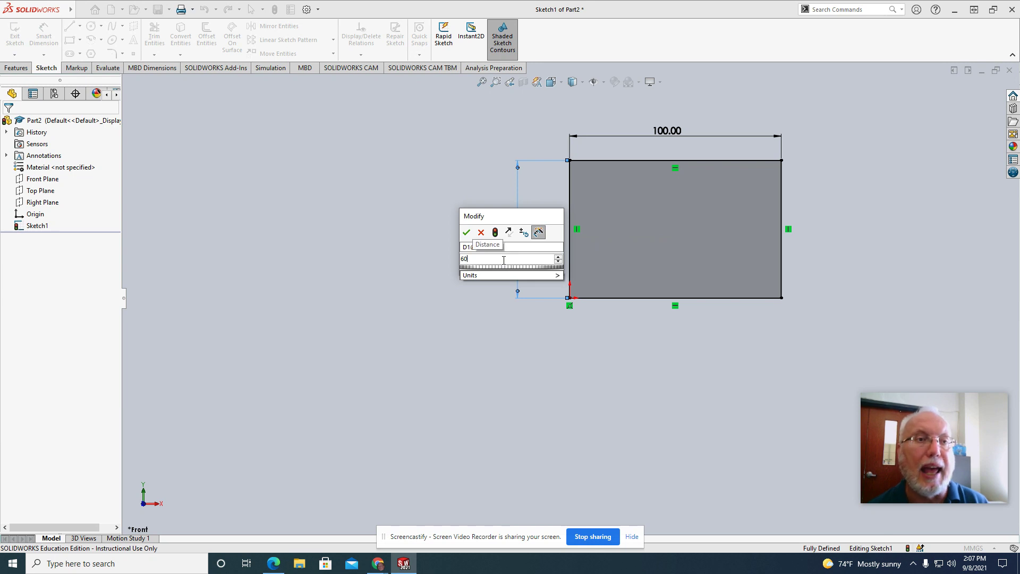
{"action": "key", "text": "Return"}
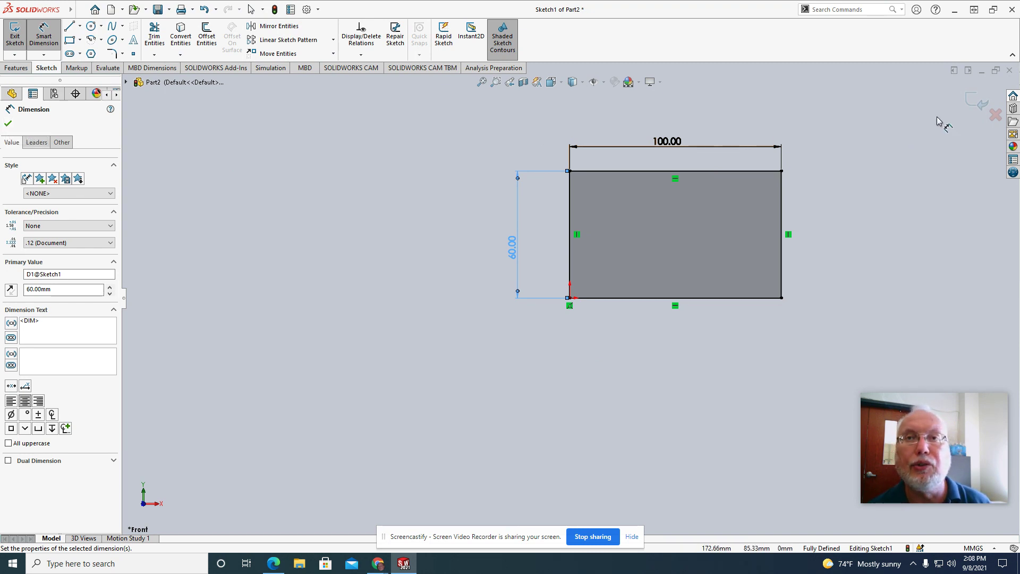
{"action": "left_click", "coordinate": [976, 101]}
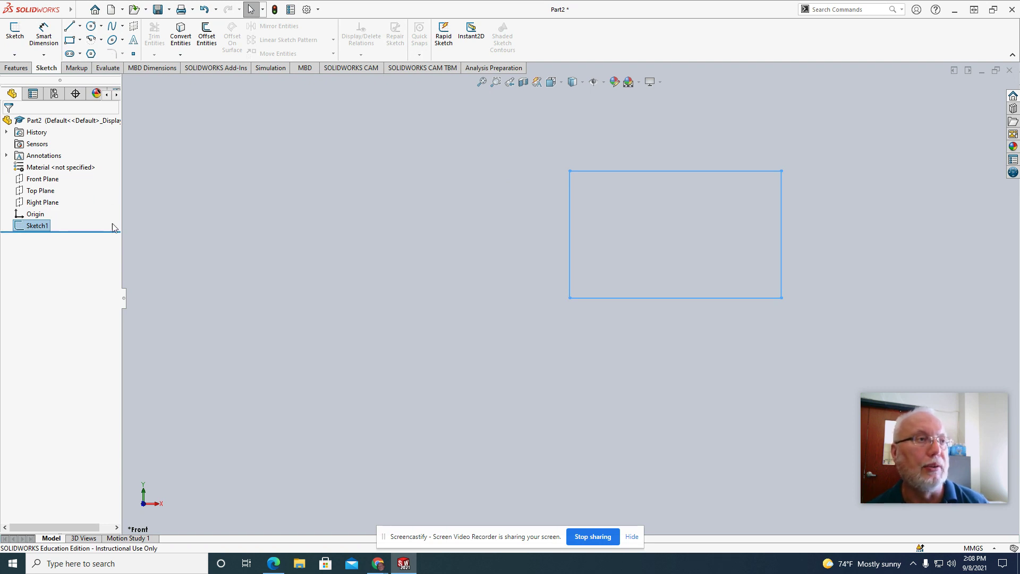
Extrude the rectangle as a blind boss 50 mm deep and deselect the finished feature.
{"action": "left_click", "coordinate": [16, 68]}
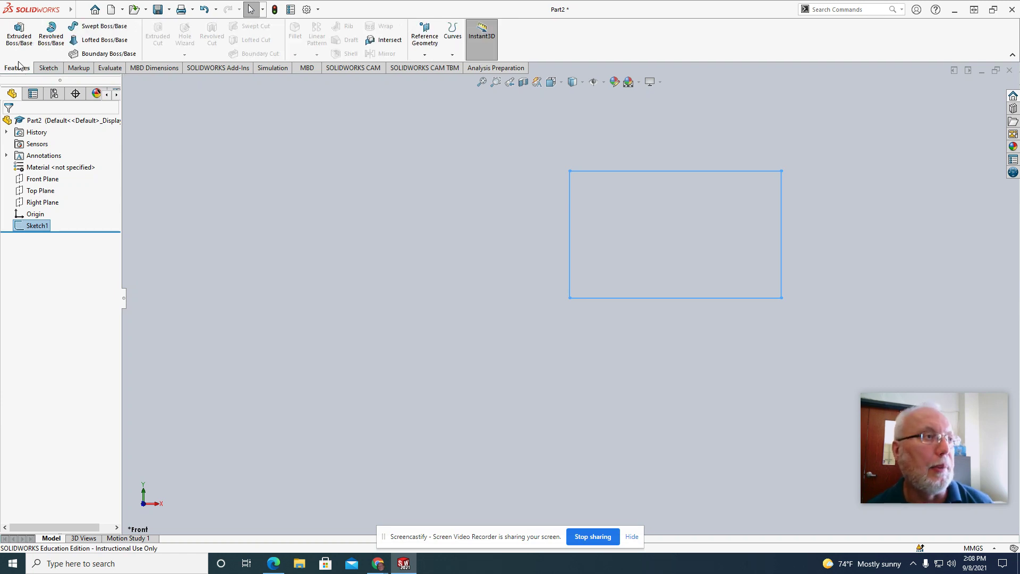
{"action": "left_click", "coordinate": [18, 36]}
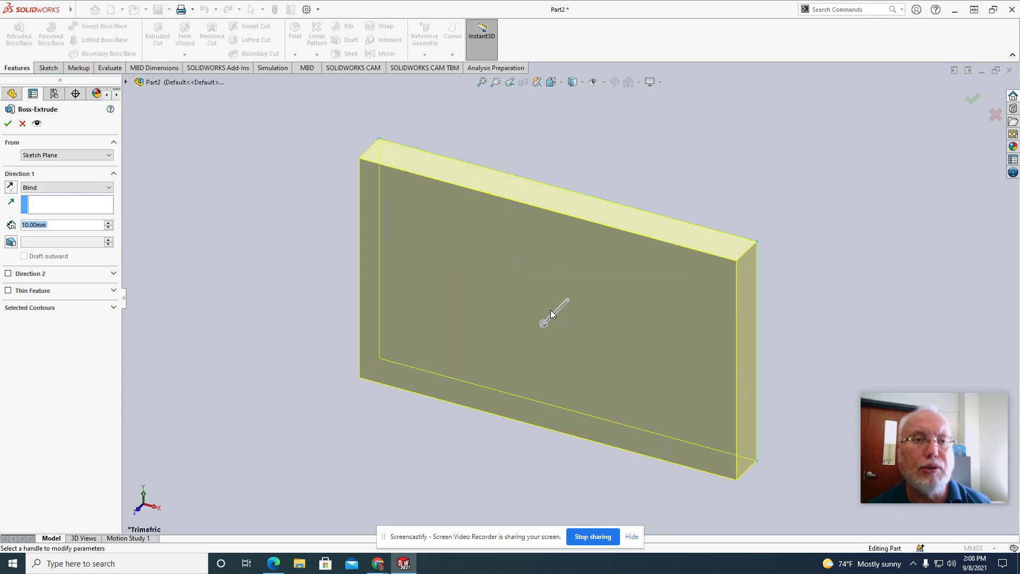
{"action": "mouse_move", "coordinate": [546, 326]}
{"action": "left_mouse_down"}
{"action": "mouse_move", "coordinate": [498, 371]}
{"action": "mouse_move", "coordinate": [526, 348]}
{"action": "mouse_move", "coordinate": [551, 344]}
{"action": "mouse_move", "coordinate": [534, 369]}
{"action": "mouse_move", "coordinate": [558, 342]}
{"action": "mouse_move", "coordinate": [523, 372]}
{"action": "mouse_move", "coordinate": [523, 402]}
{"action": "mouse_move", "coordinate": [511, 407]}
{"action": "left_mouse_up"}
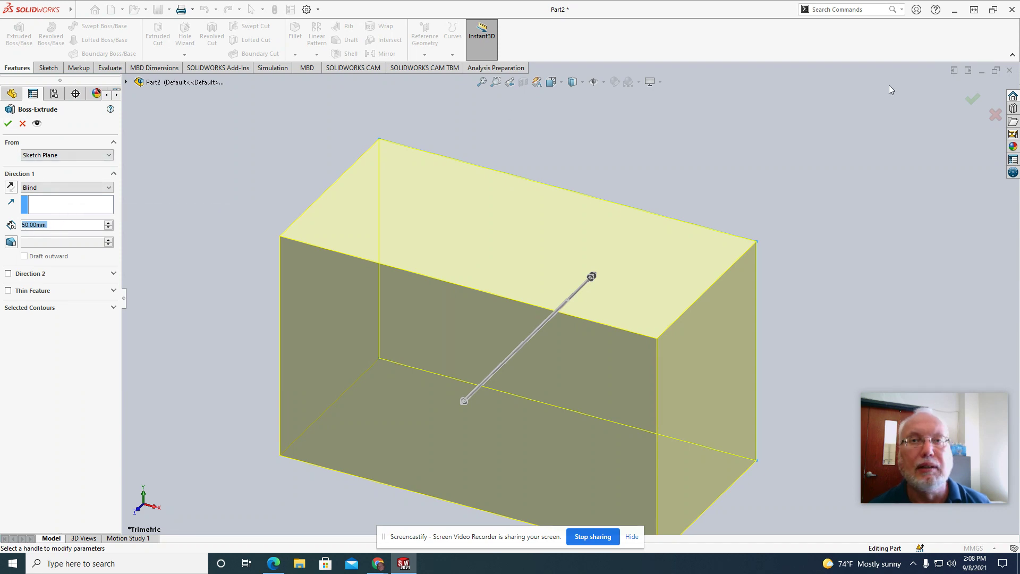
{"action": "left_click", "coordinate": [977, 100]}
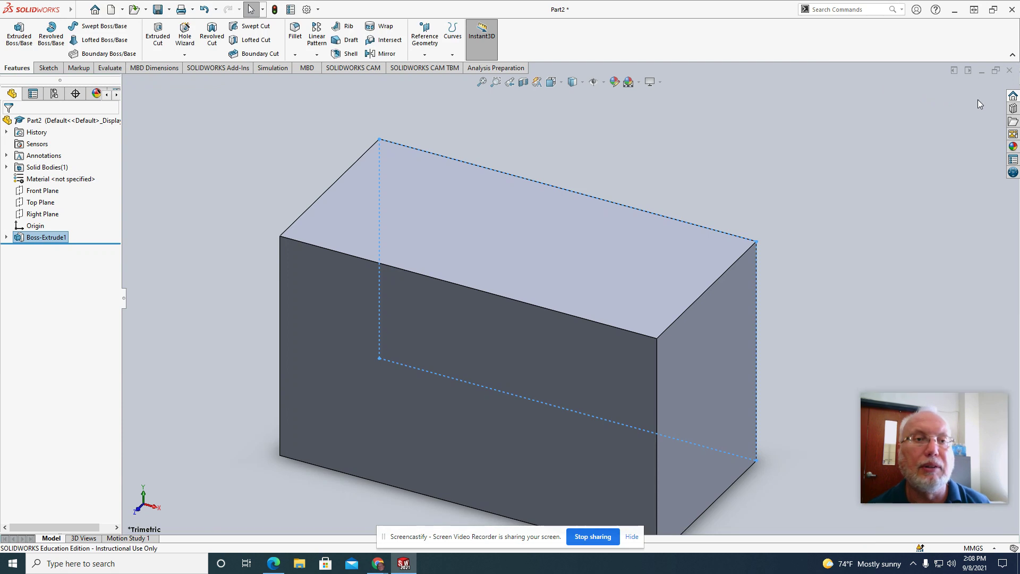
{"action": "left_click", "coordinate": [709, 136]}
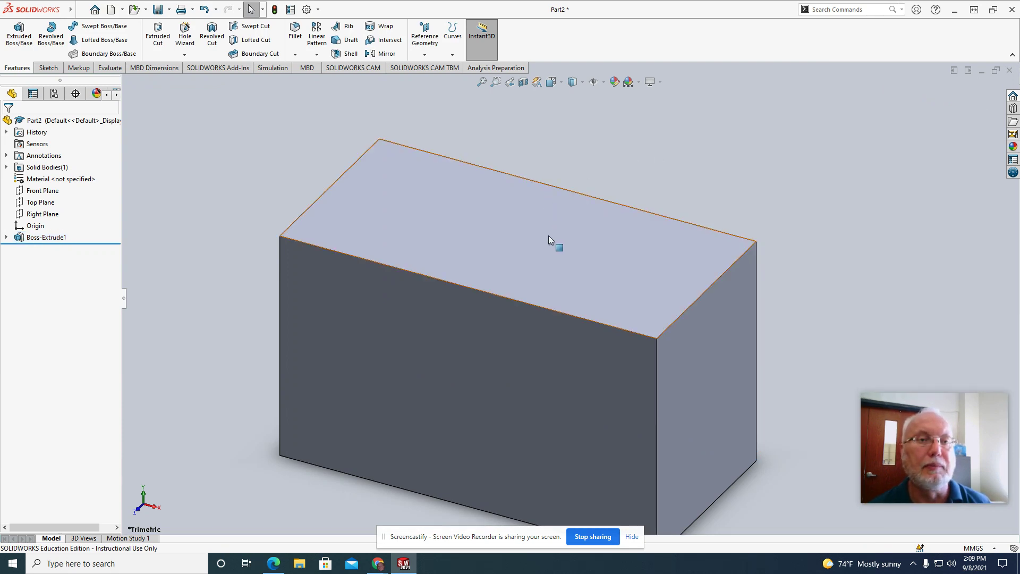
Fit the block to the view and set its display style to show hidden edges as dashed lines.
{"action": "scroll", "coordinate": [547, 243], "scroll_direction": "up", "scroll_amount": 1}
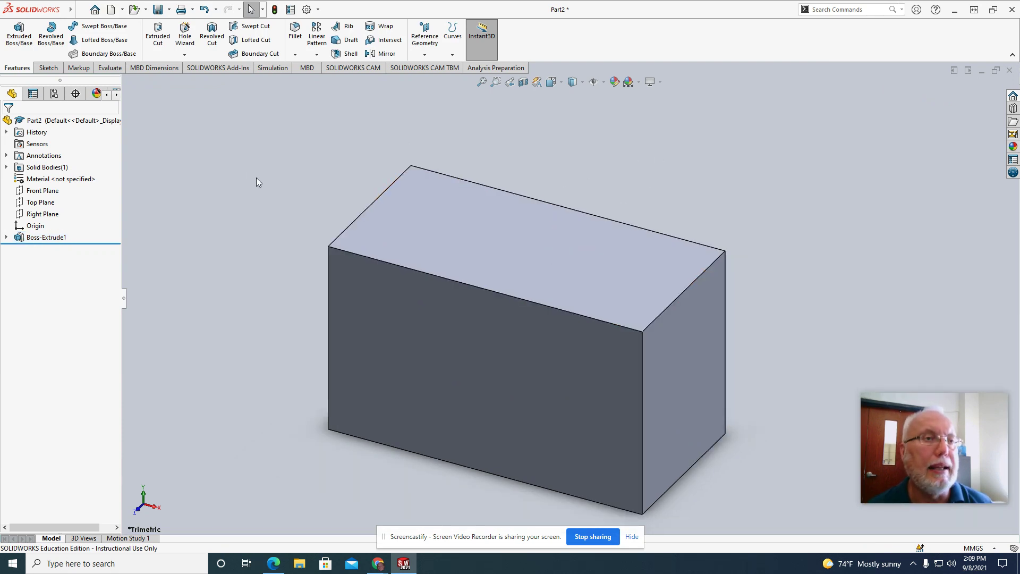
{"action": "left_click", "coordinate": [482, 81]}
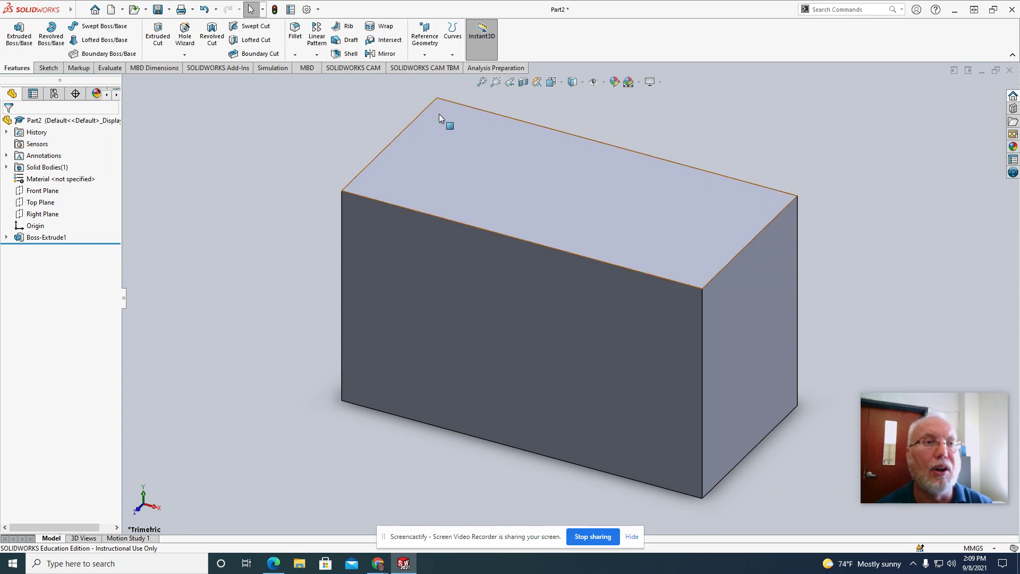
{"action": "left_click", "coordinate": [582, 83]}
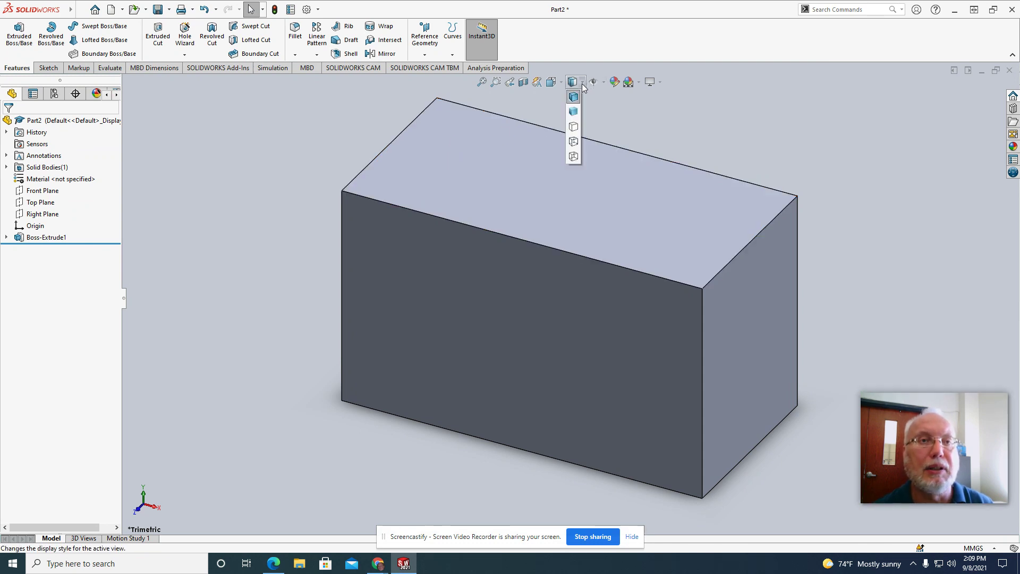
{"action": "left_click", "coordinate": [574, 142]}
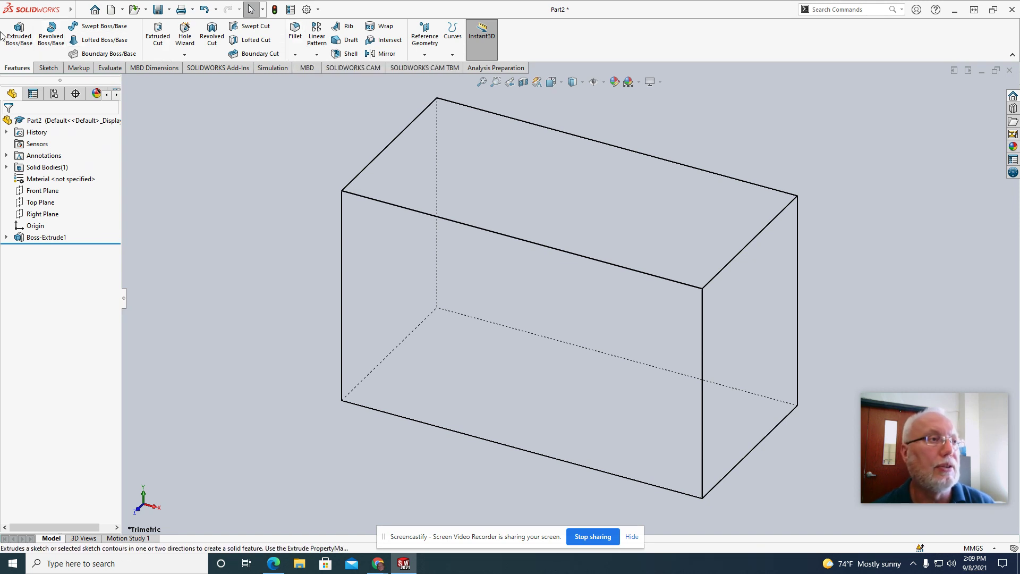
Fillet the block's four vertical edges with a symmetric 10 mm constant-size radius, with the full preview on.
{"action": "left_click", "coordinate": [294, 32]}
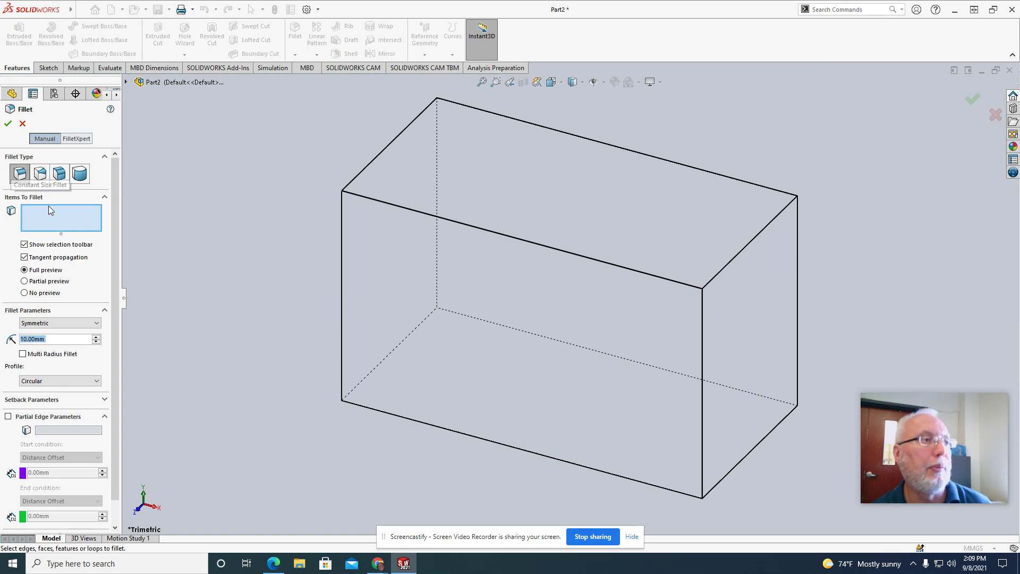
{"action": "left_click", "coordinate": [341, 244]}
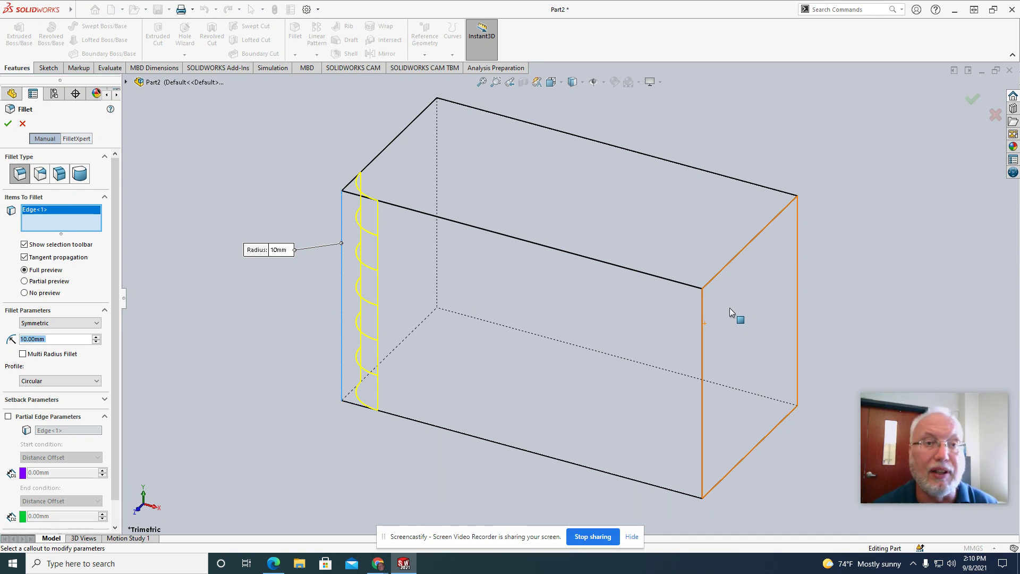
{"action": "left_click", "coordinate": [700, 345]}
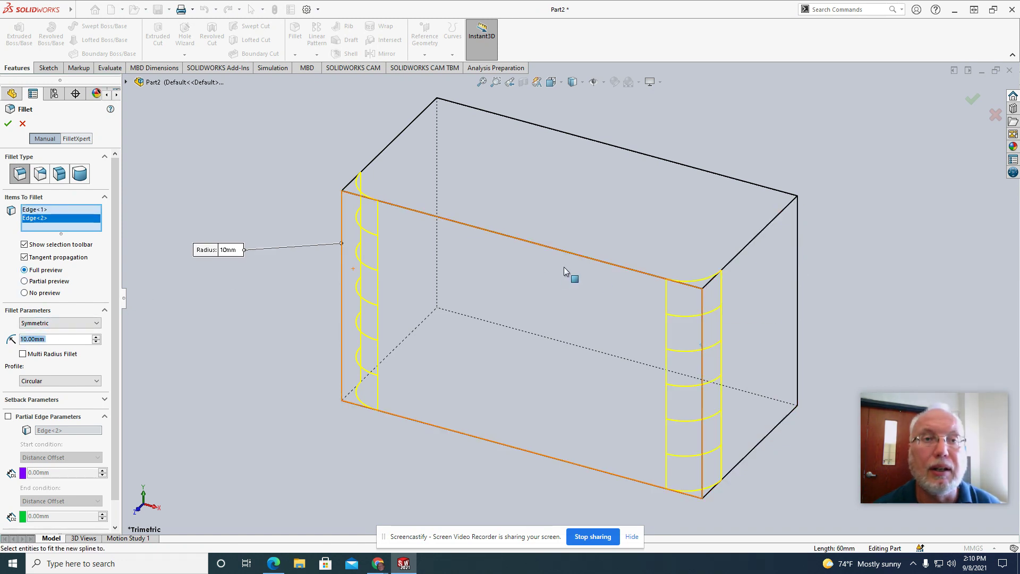
{"action": "left_click", "coordinate": [23, 270]}
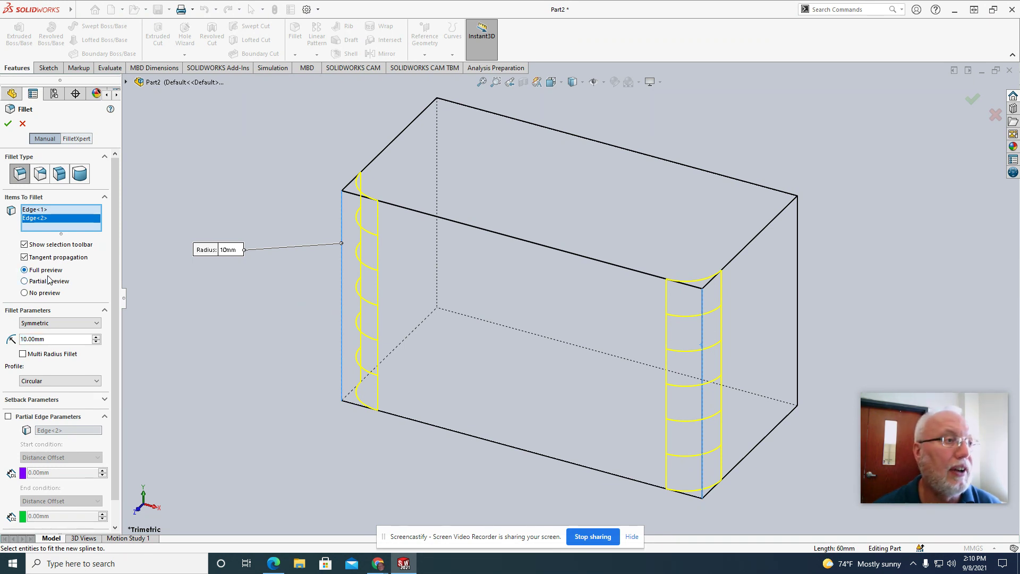
{"action": "left_click", "coordinate": [44, 293]}
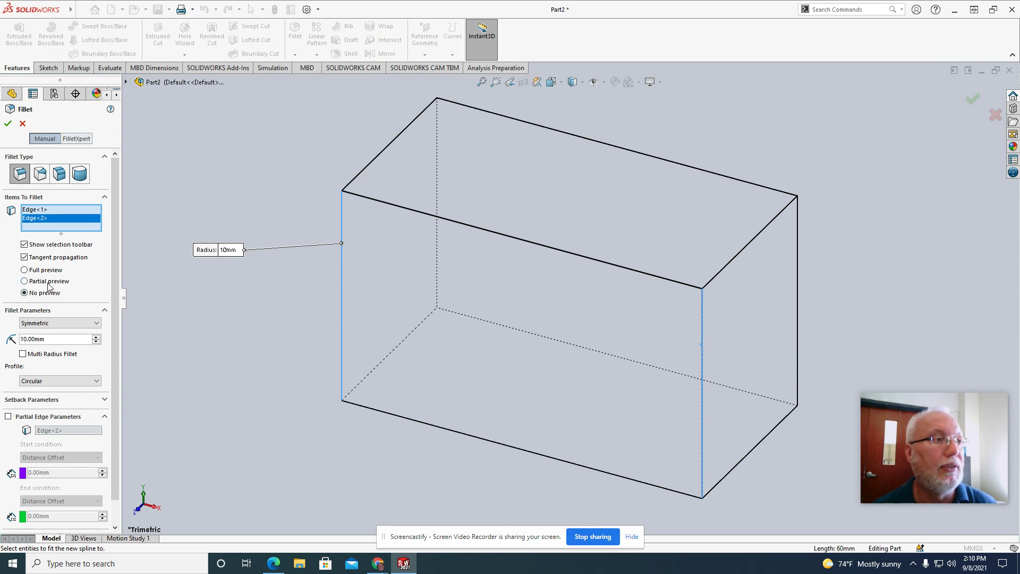
{"action": "left_click", "coordinate": [48, 283]}
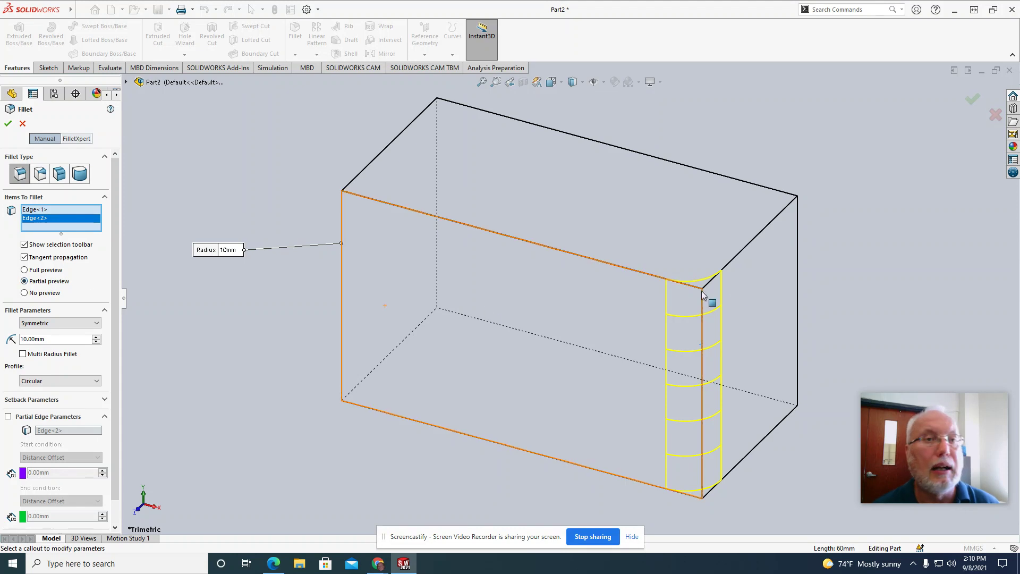
{"action": "left_click", "coordinate": [798, 258]}
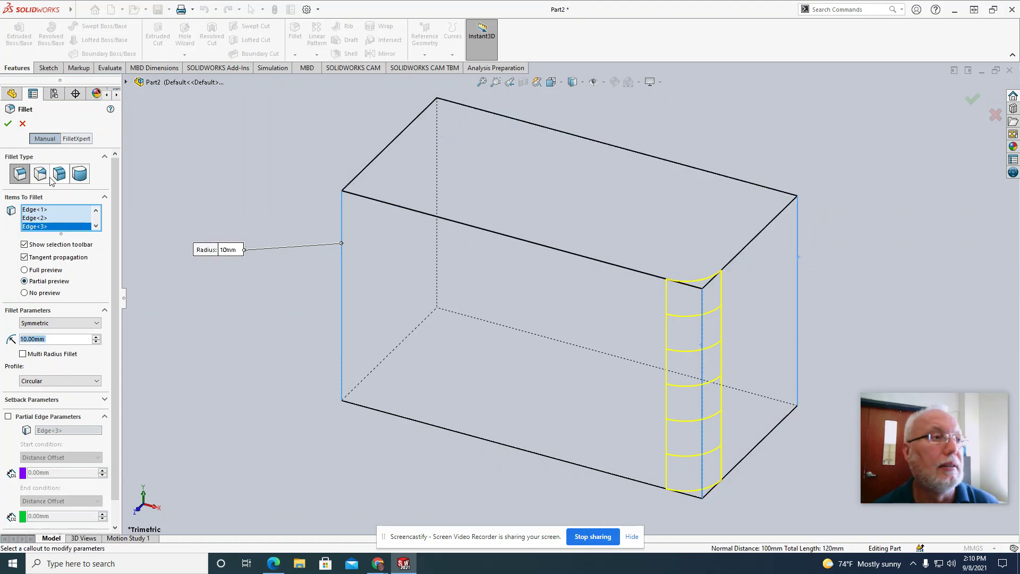
{"action": "left_click", "coordinate": [22, 271]}
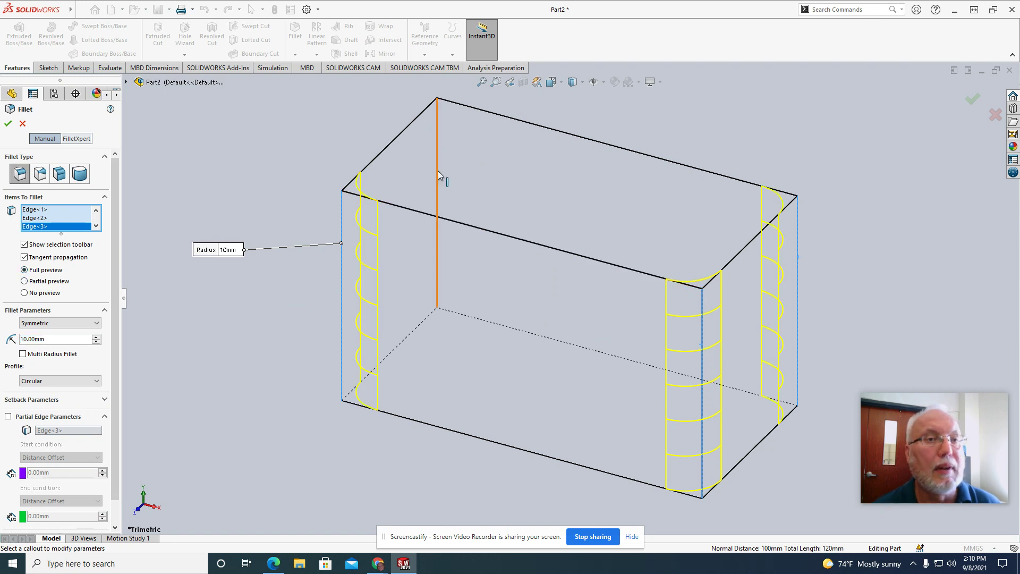
{"action": "left_click", "coordinate": [439, 155]}
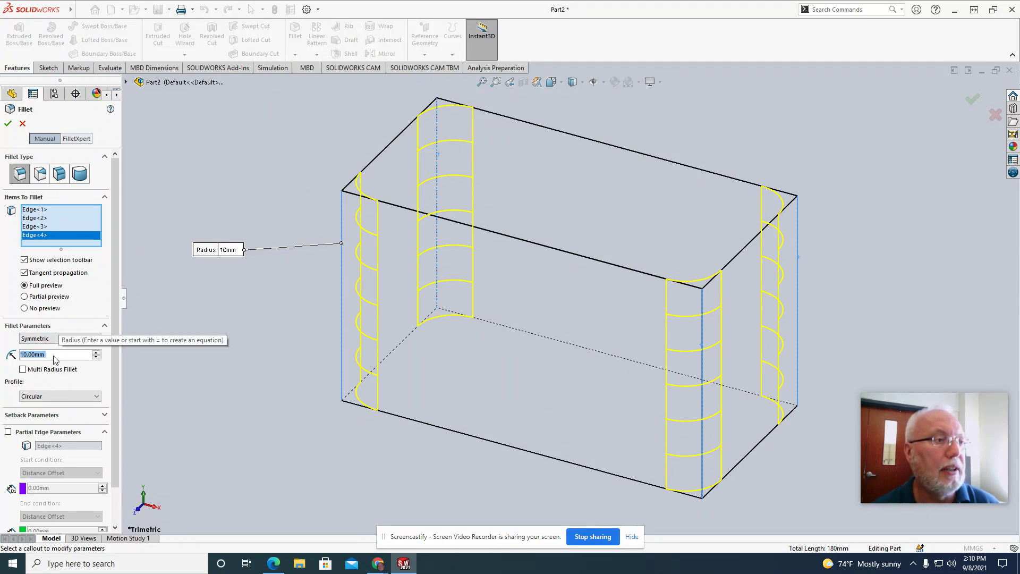
{"action": "left_click", "coordinate": [8, 123]}
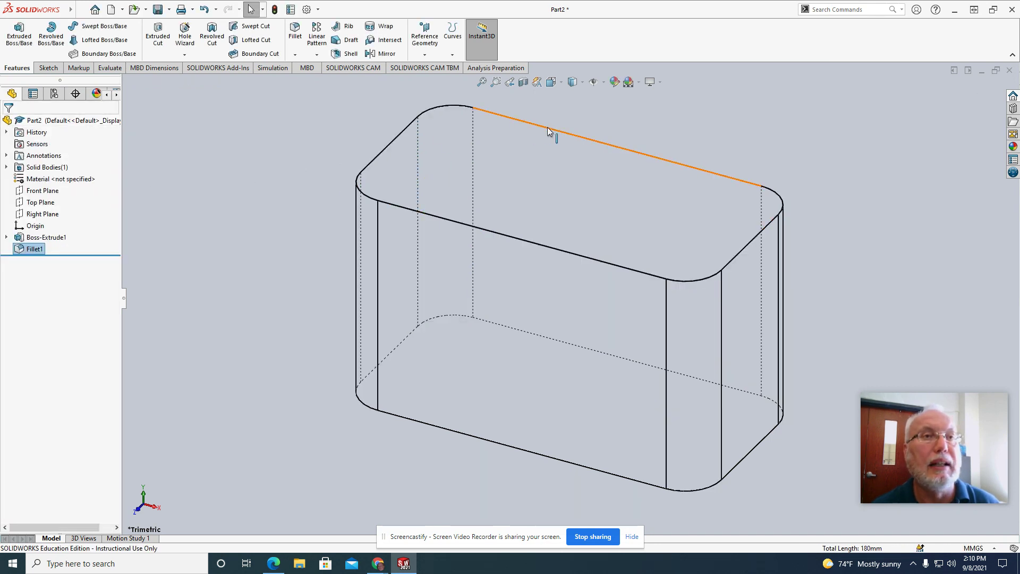
Set the model's display style to Shaded With Edges.
{"action": "left_click", "coordinate": [584, 83]}
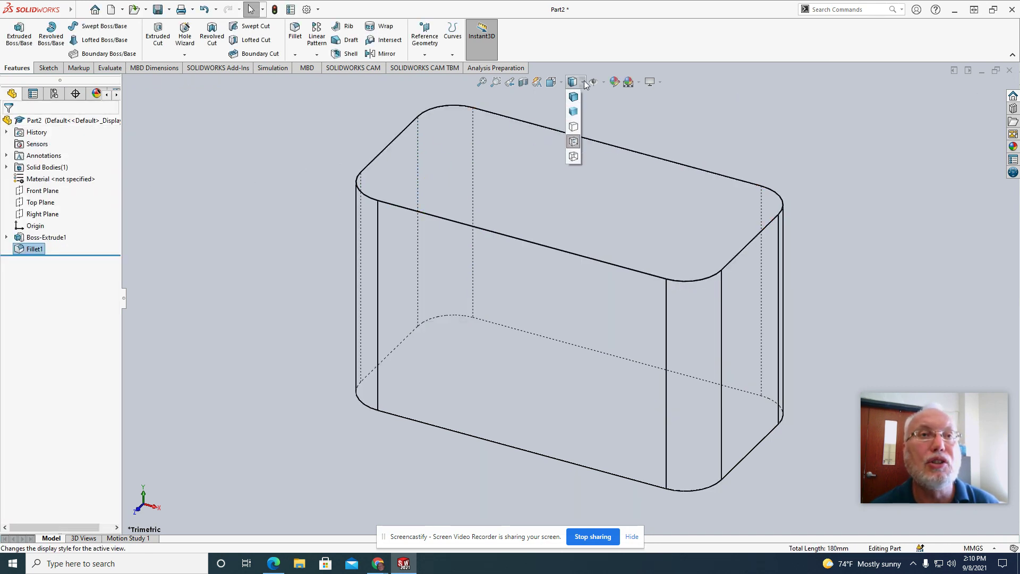
{"action": "left_click", "coordinate": [572, 99]}
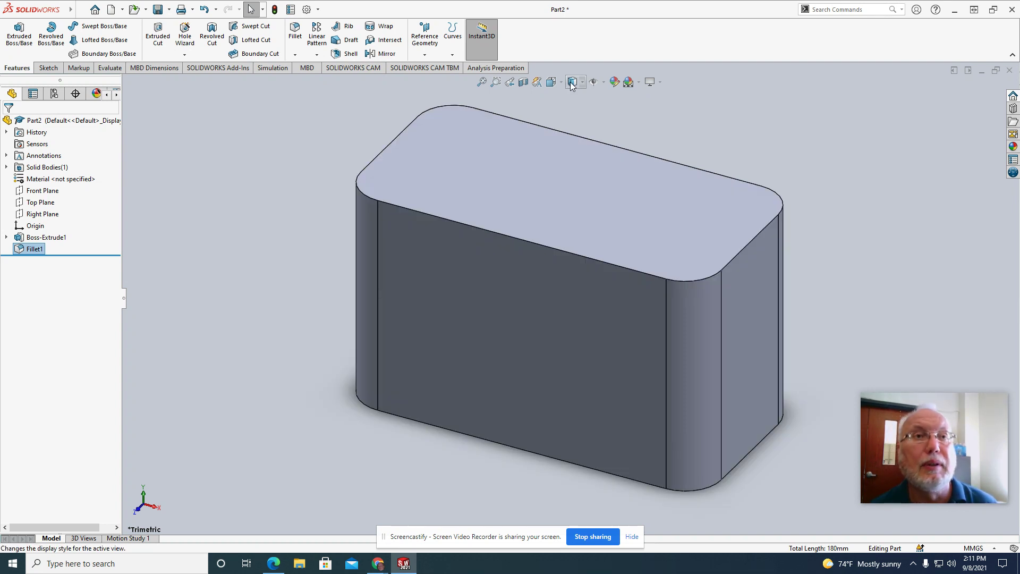
{"action": "left_click", "coordinate": [581, 84]}
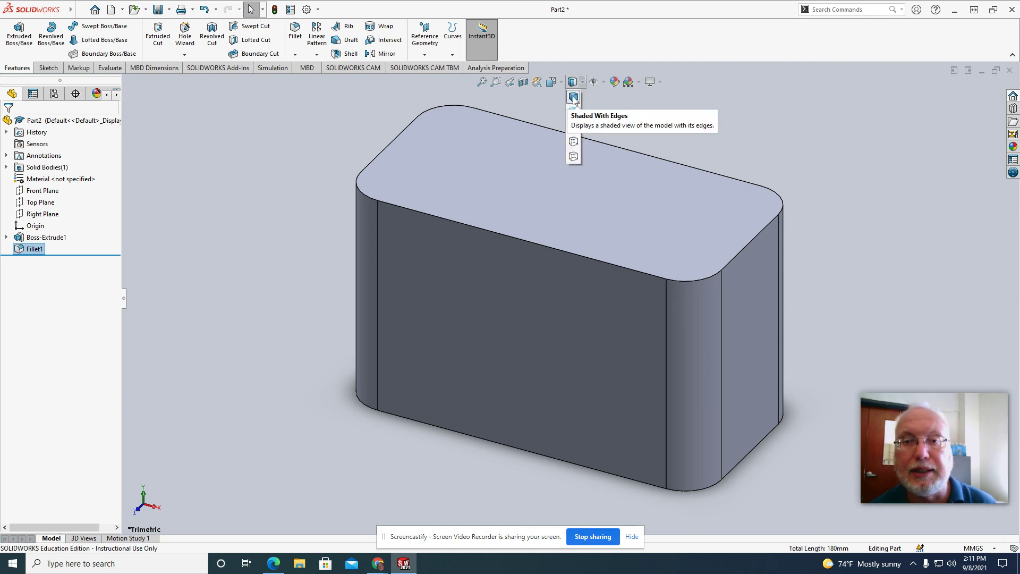
{"action": "left_click", "coordinate": [742, 150]}
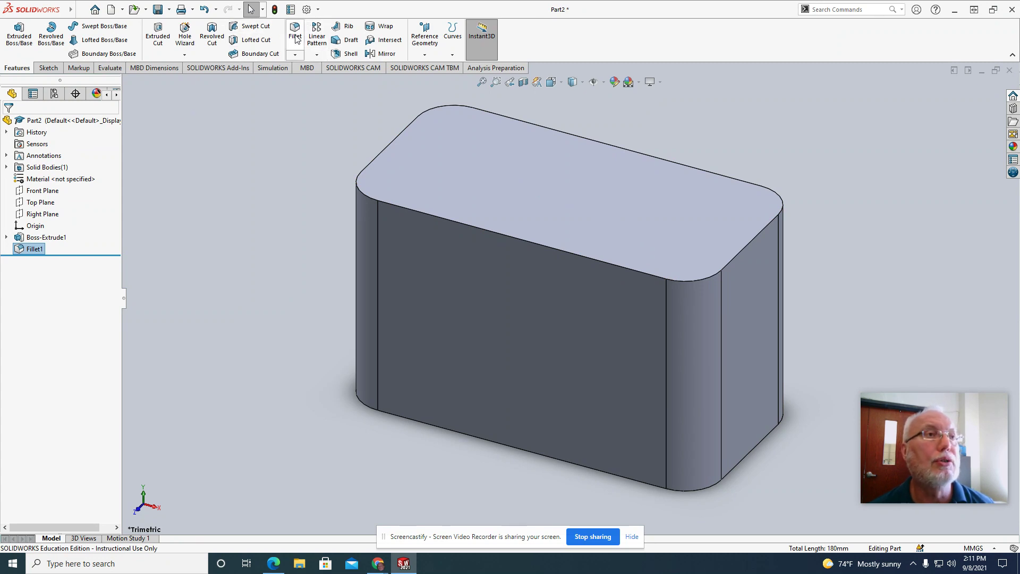
Shell the block with a 5 mm wall thickness, removing its upper face.
{"action": "left_click", "coordinate": [342, 53]}
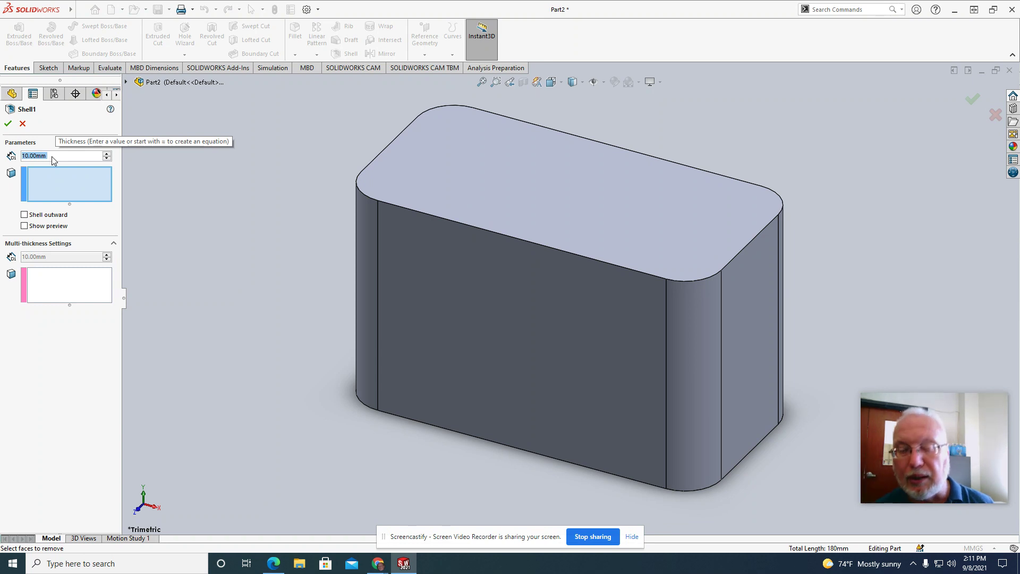
{"action": "type", "text": "5"}
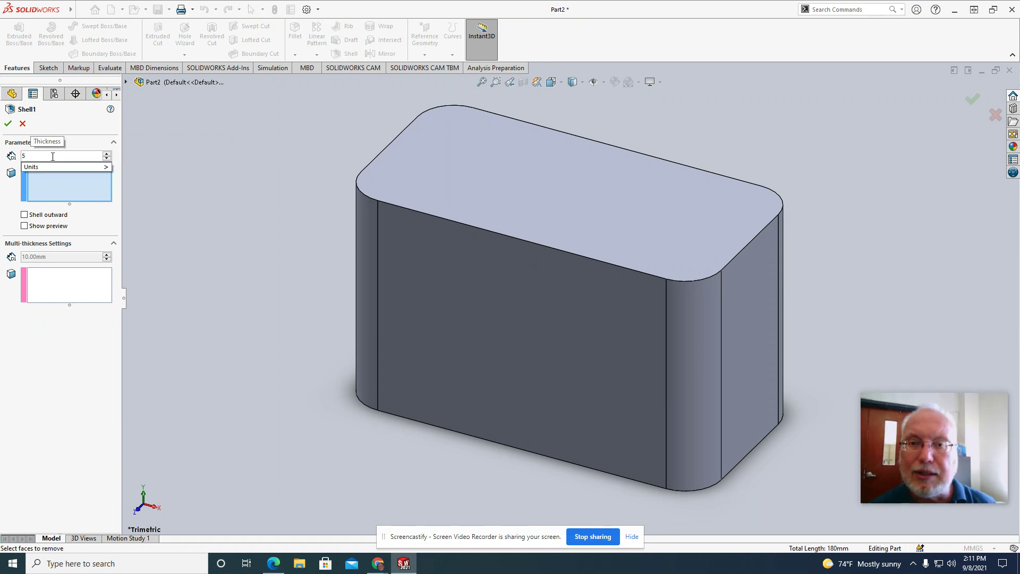
{"action": "left_click", "coordinate": [42, 185]}
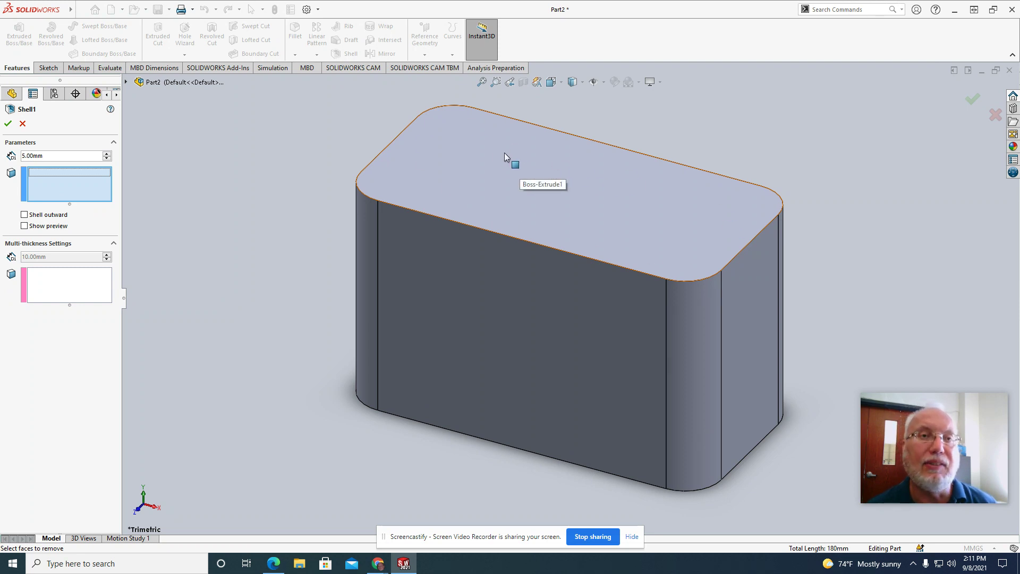
{"action": "left_click", "coordinate": [519, 171]}
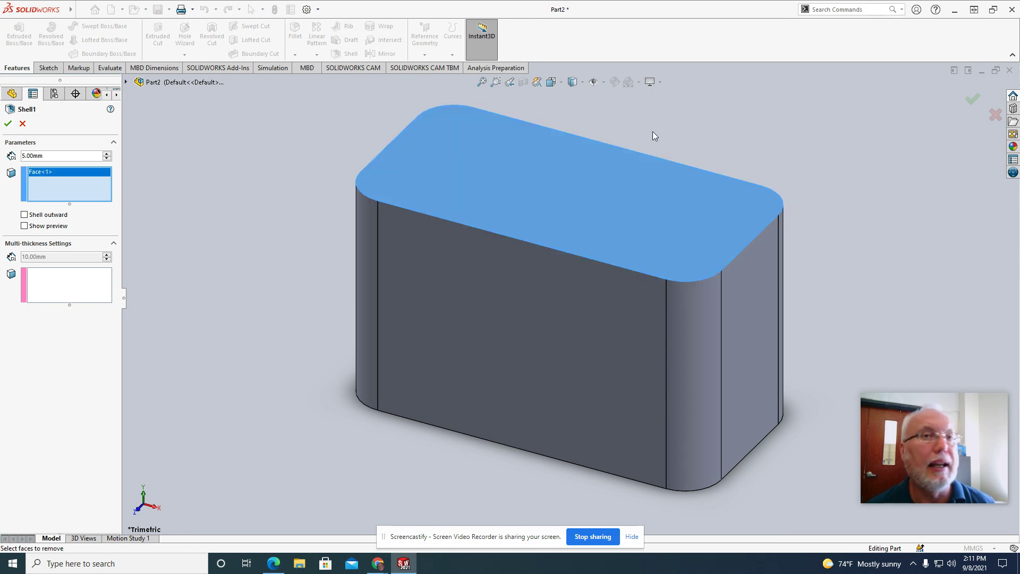
{"action": "left_click", "coordinate": [972, 99]}
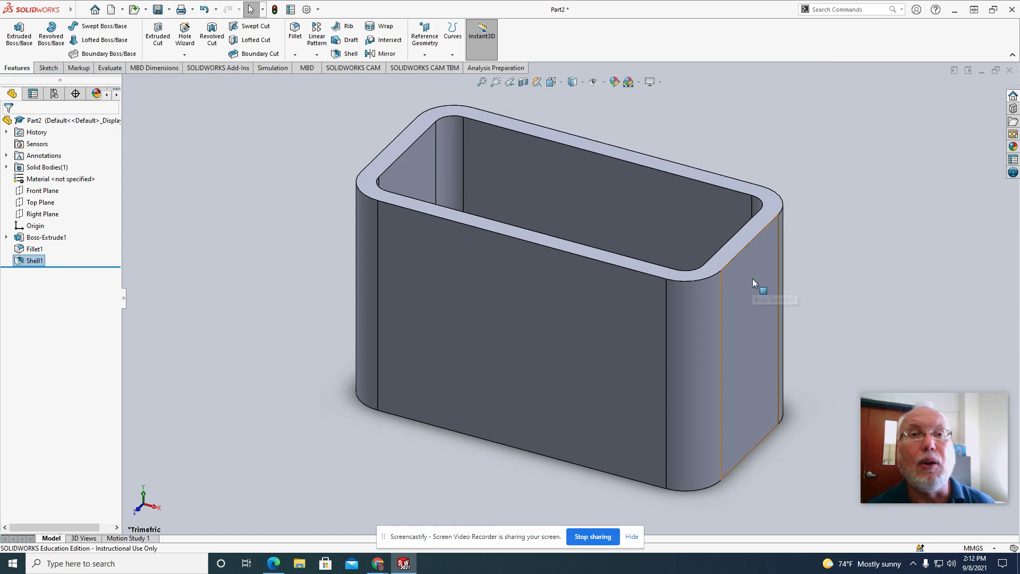
Start a sketch on the block's flat right end face and show the model in the Right view.
{"action": "left_click", "coordinate": [40, 69]}
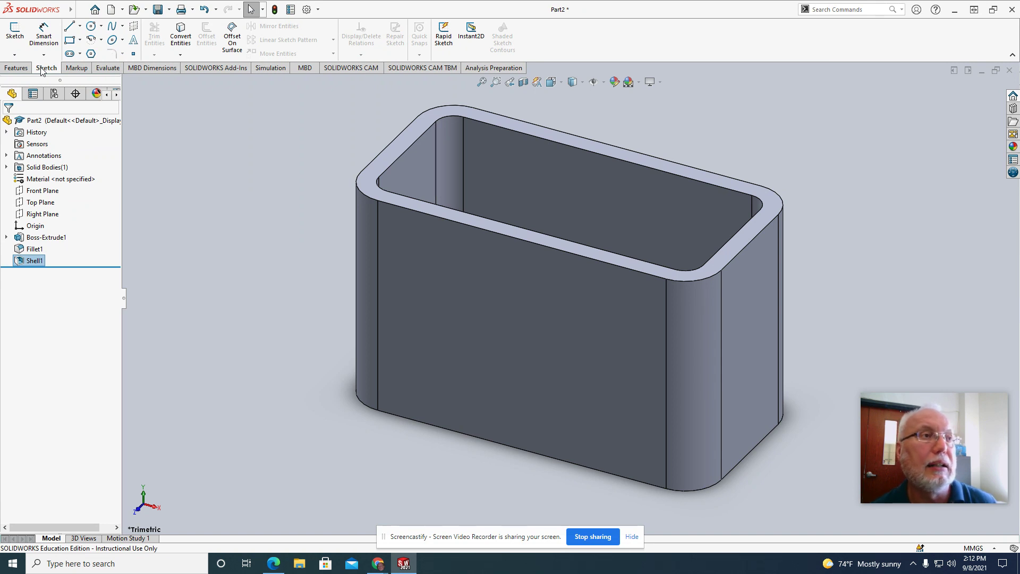
{"action": "left_click", "coordinate": [15, 33]}
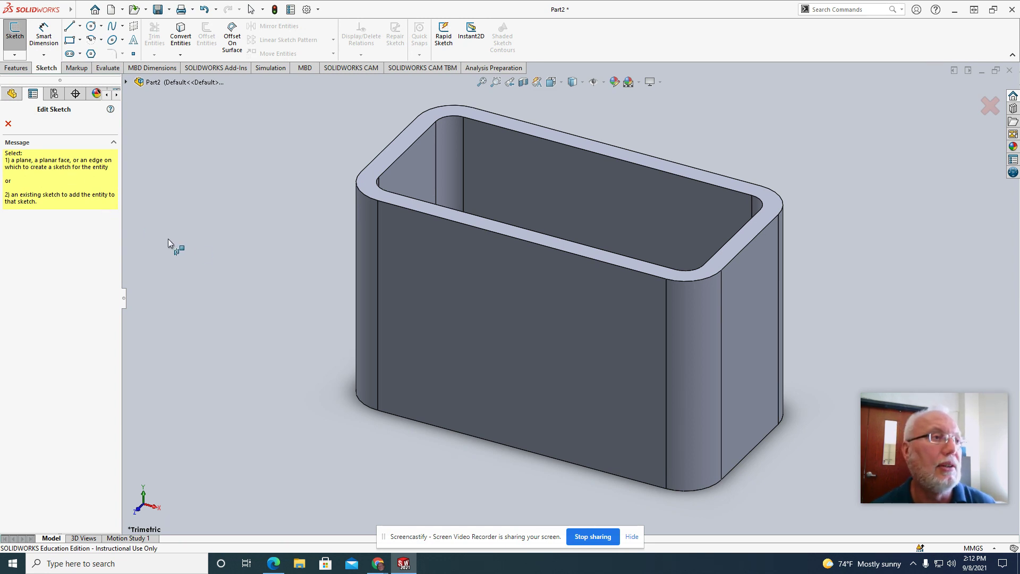
{"action": "left_click", "coordinate": [760, 295]}
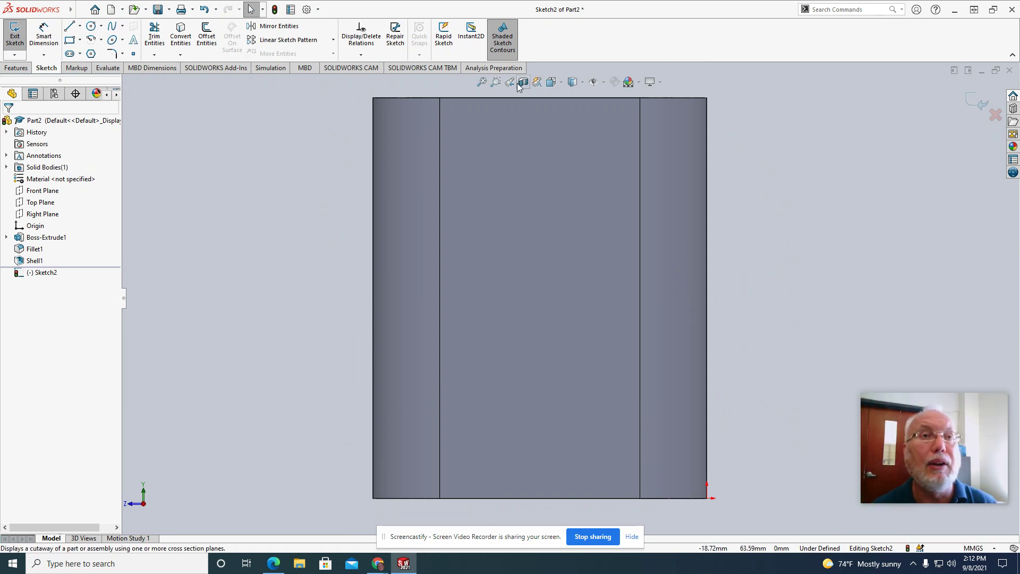
{"action": "left_click", "coordinate": [562, 83]}
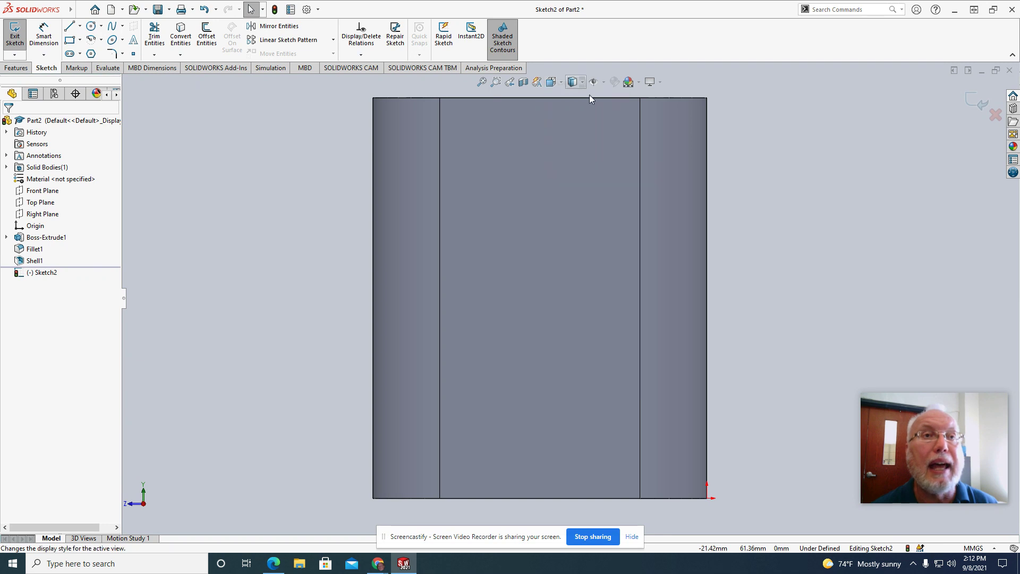
{"action": "mouse_move", "coordinate": [582, 83]}
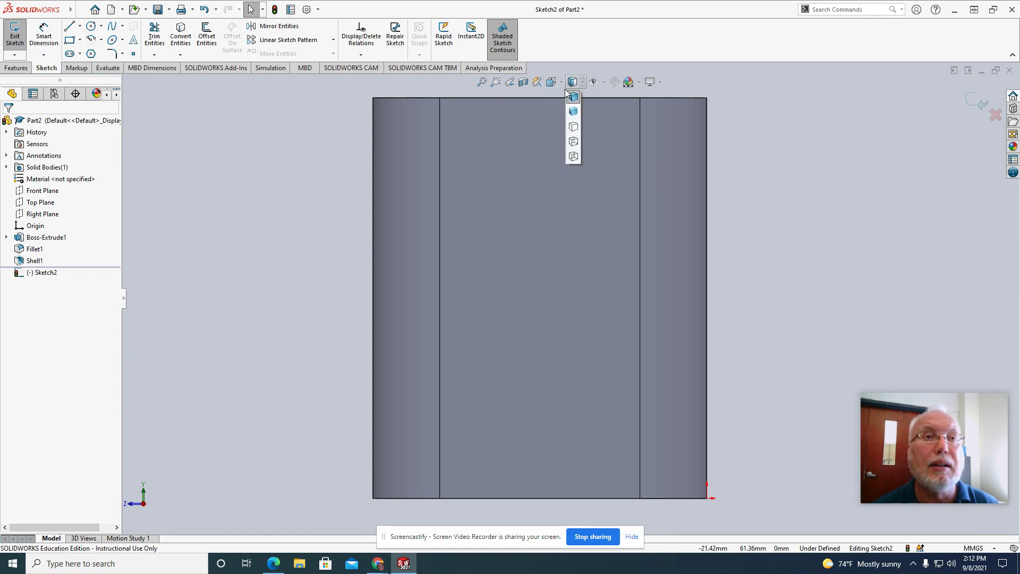
{"action": "key", "text": "ctrl+7"}
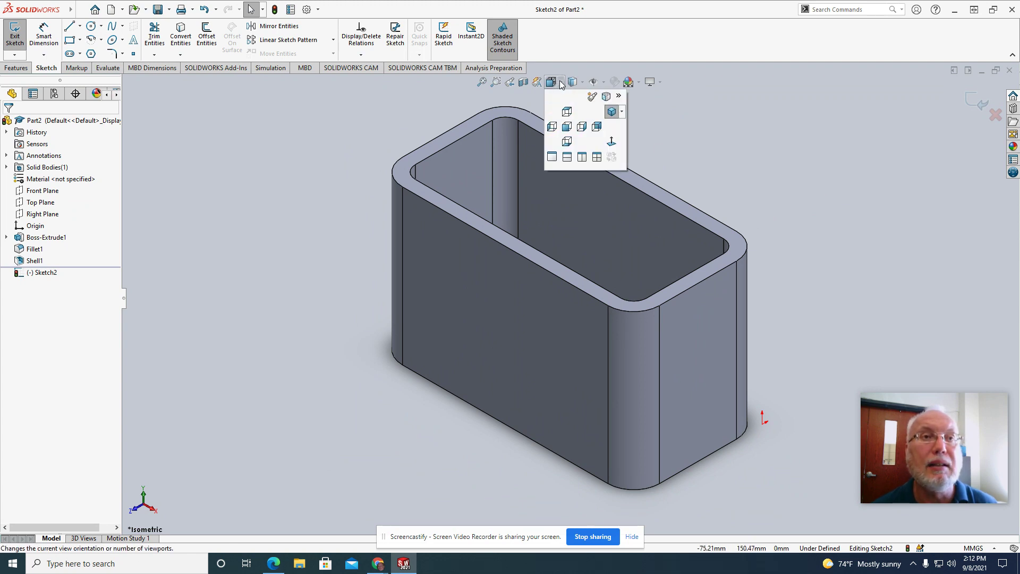
{"action": "left_click", "coordinate": [569, 127]}
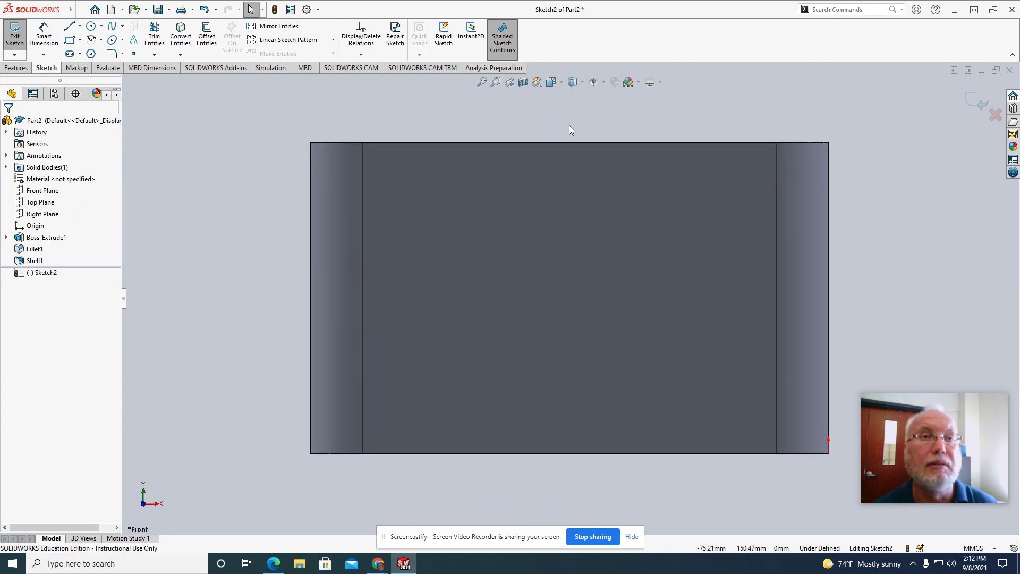
{"action": "left_click", "coordinate": [561, 85]}
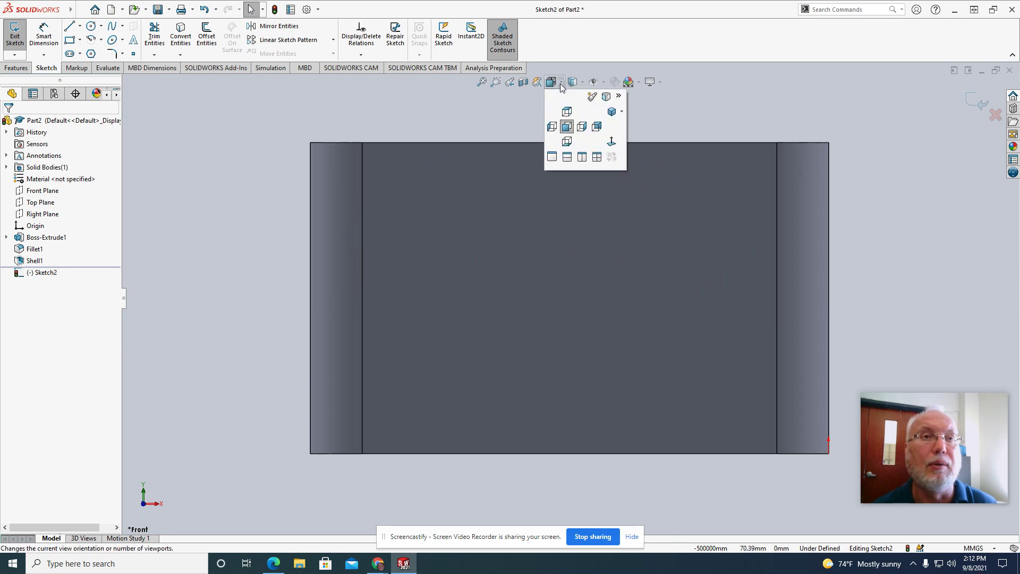
{"action": "left_click", "coordinate": [583, 128]}
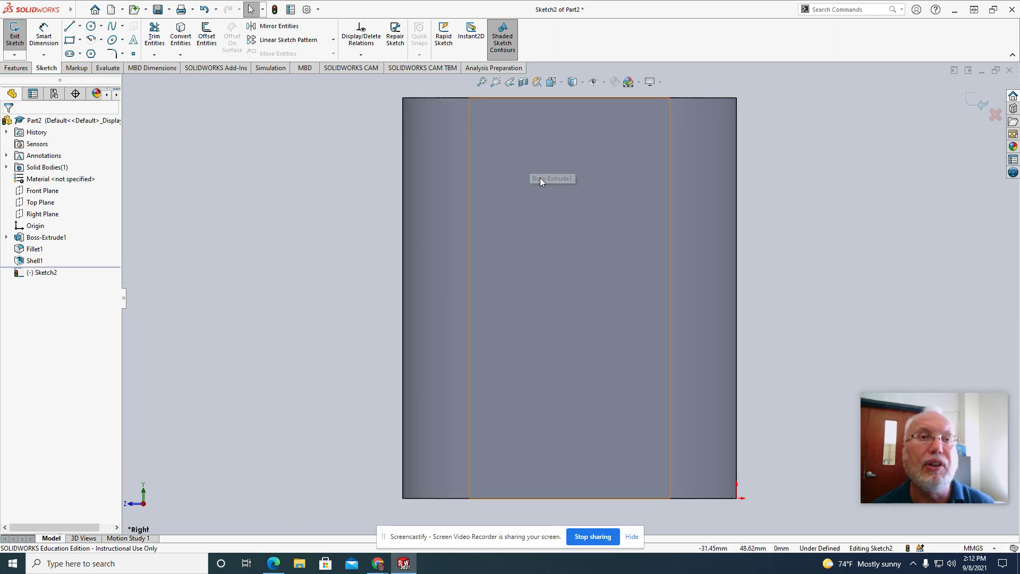
Sketch a circle of about 4.86 mm radius on the end face, in its upper half near the front fillet.
{"action": "left_click", "coordinate": [91, 27]}
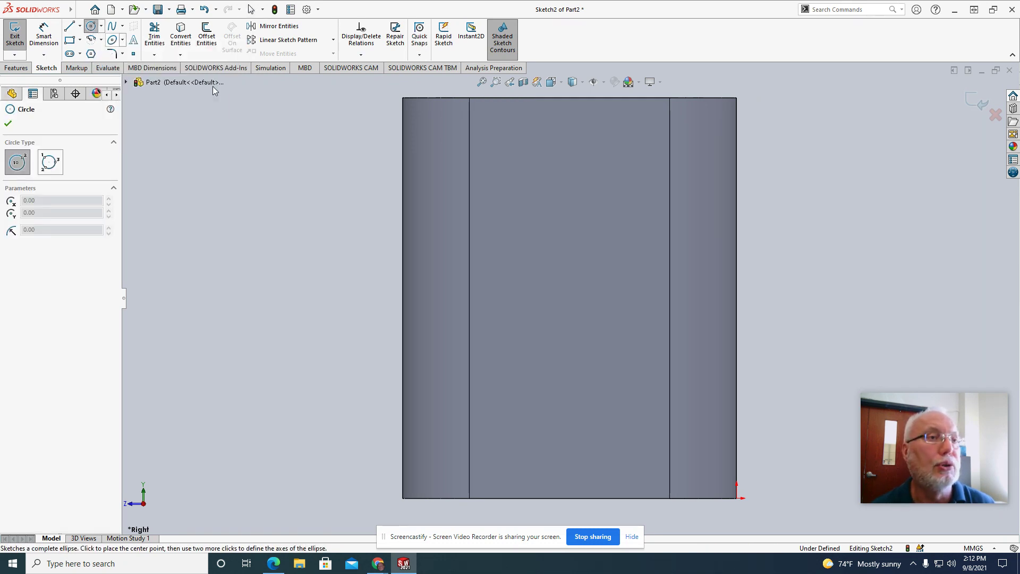
{"action": "left_click", "coordinate": [507, 226]}
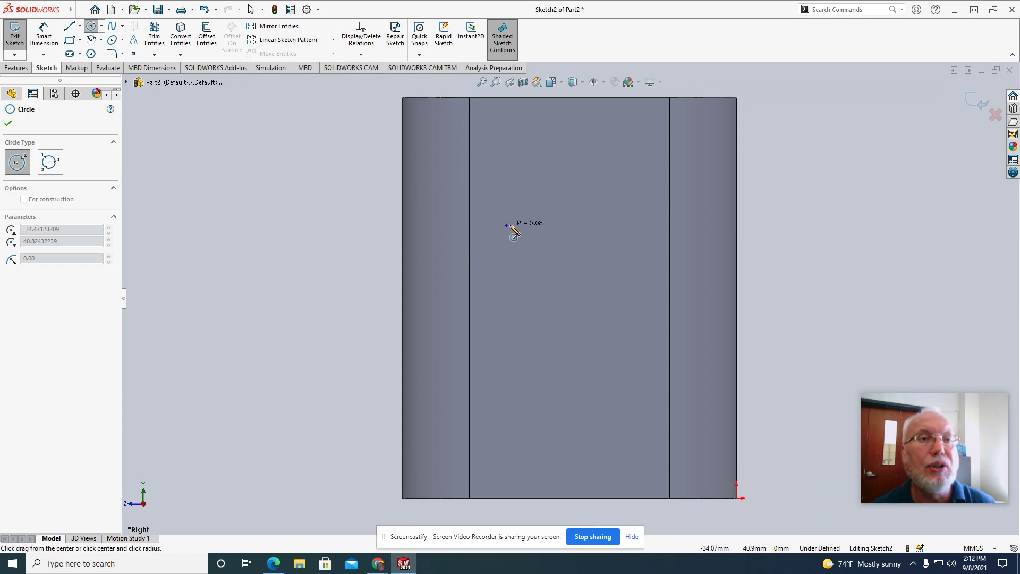
{"action": "left_click", "coordinate": [552, 230]}
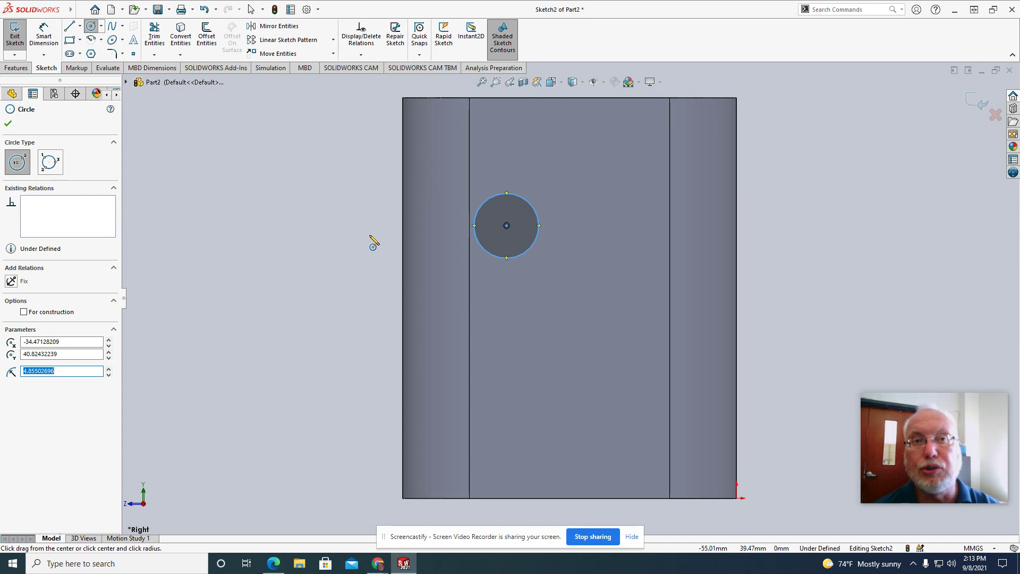
{"action": "left_click", "coordinate": [40, 38]}
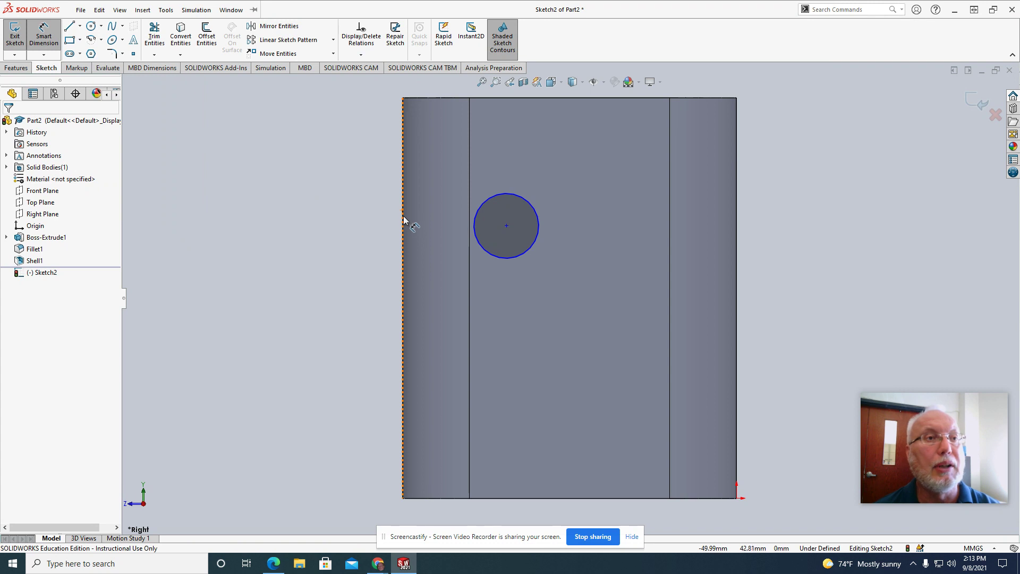
{"action": "left_click", "coordinate": [507, 228]}
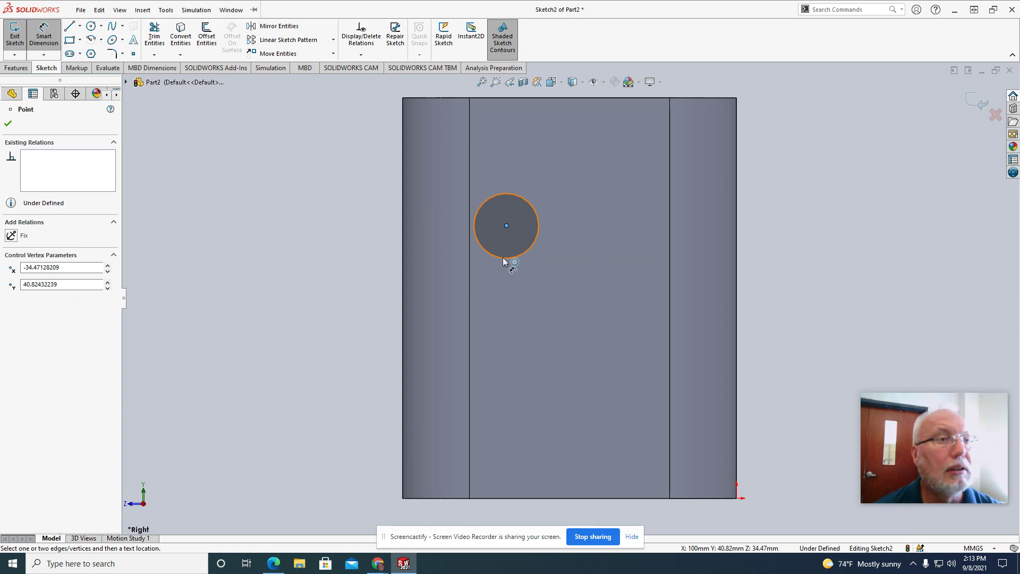
{"action": "left_click", "coordinate": [403, 229]}
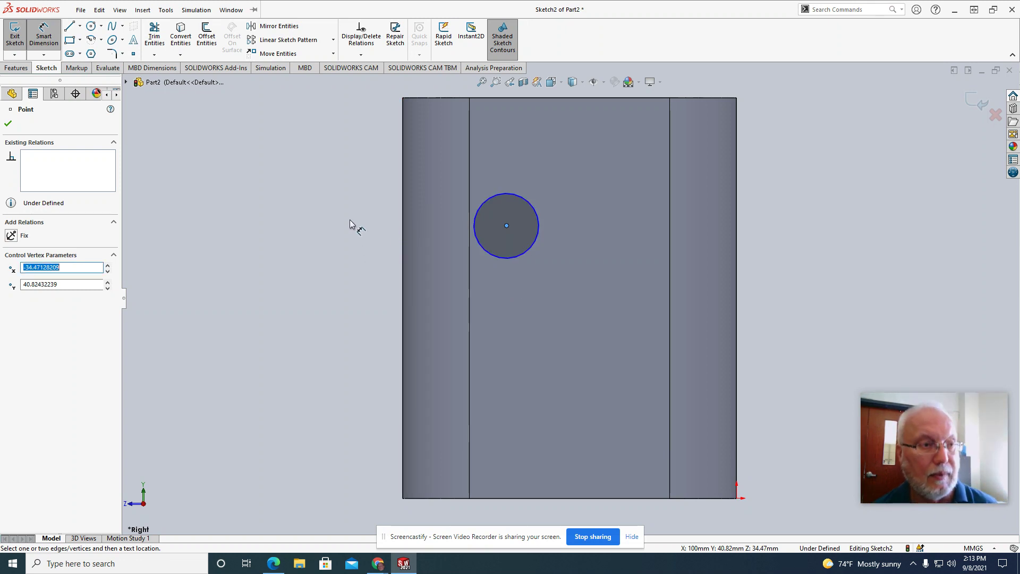
{"action": "key", "text": "Escape"}
Dimension the horizontal distance from the end face's front vertical edge to the circle's centre and place the dimension above the block.
{"action": "left_click", "coordinate": [45, 34]}
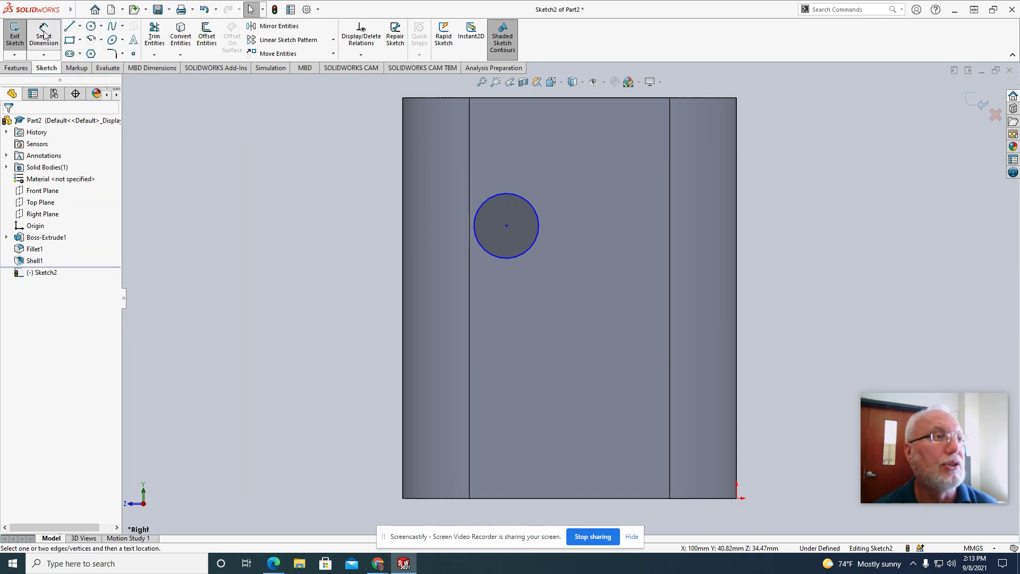
{"action": "left_click", "coordinate": [404, 209]}
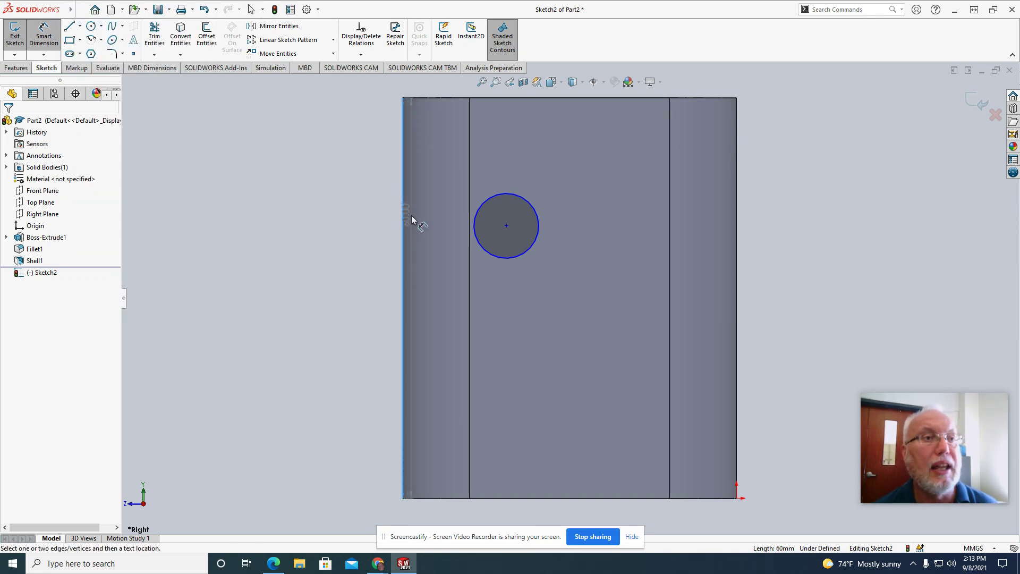
{"action": "left_click", "coordinate": [506, 226]}
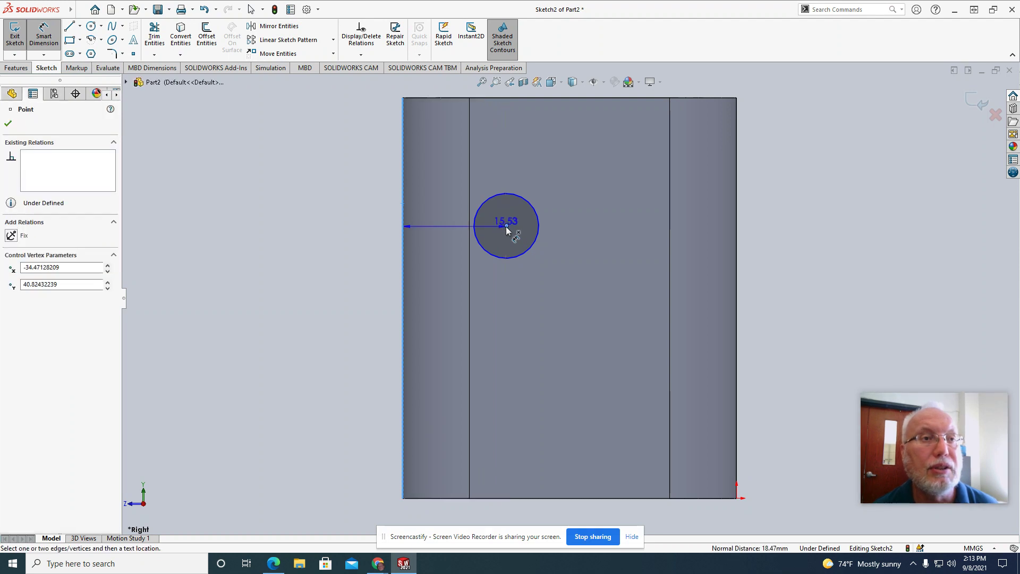
{"action": "left_click", "coordinate": [454, 175]}
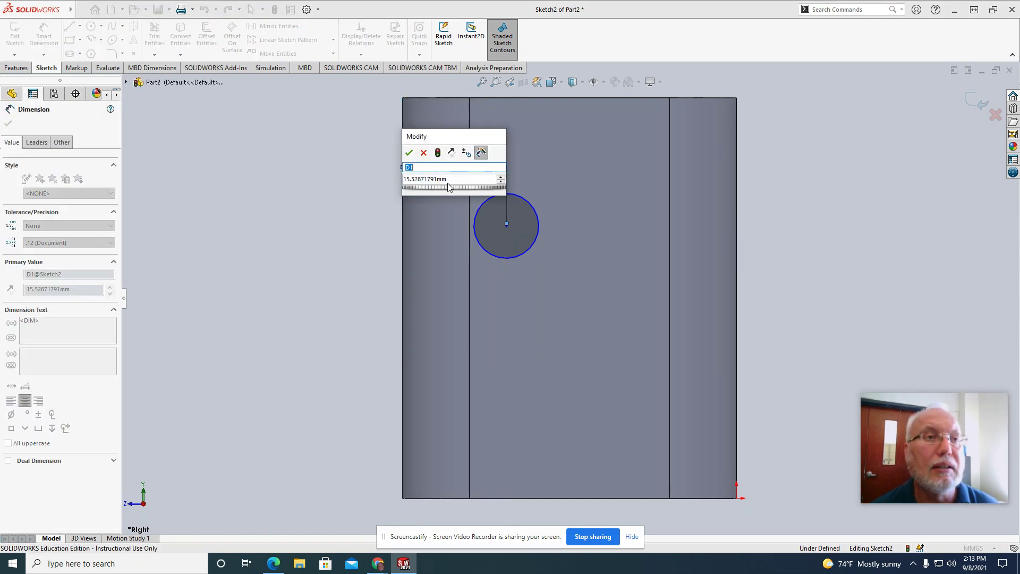
{"action": "key", "text": "Return"}
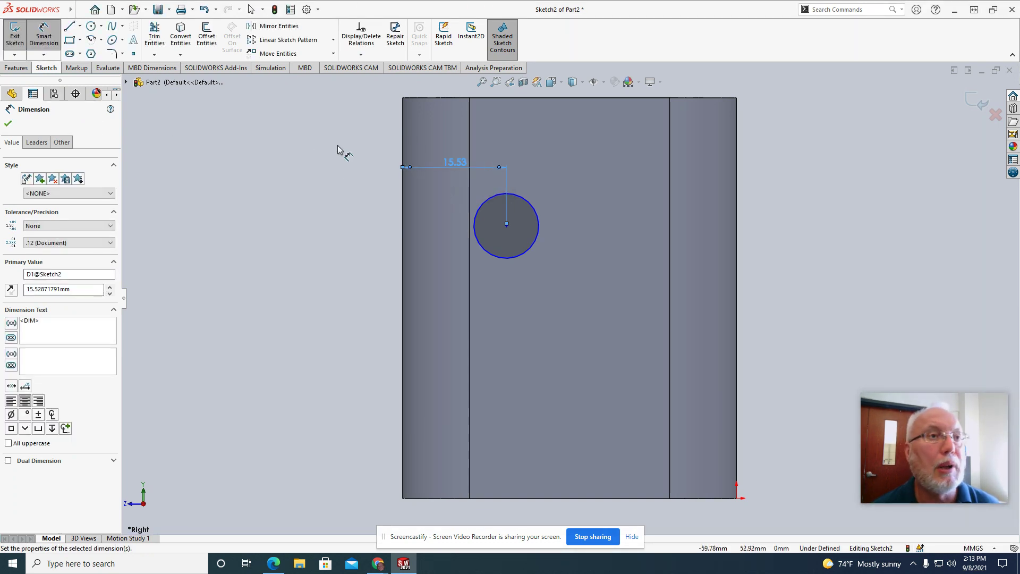
{"action": "left_click_drag", "start_coordinate": [460, 169], "coordinate": [453, 86]}
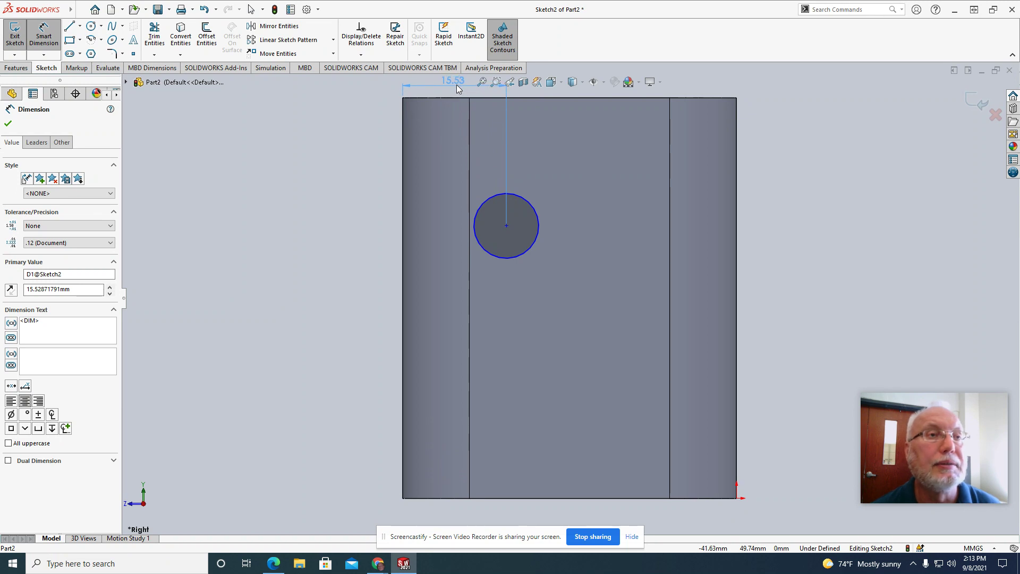
{"action": "left_click", "coordinate": [372, 109]}
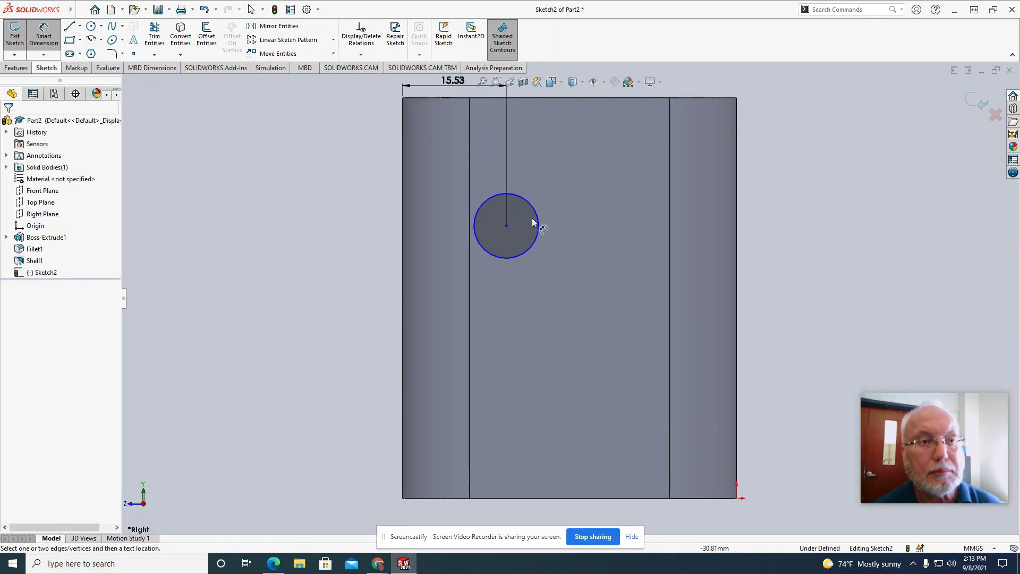
Set the horizontal distance from the front edge to the circle's centre to 25 mm.
{"action": "double_click", "coordinate": [450, 85]}
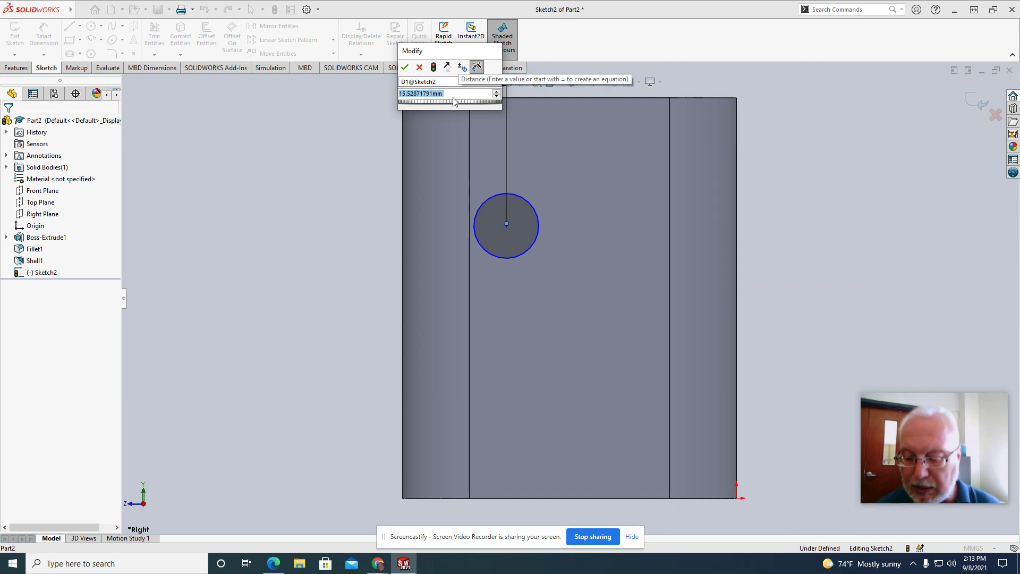
{"action": "type", "text": "25"}
{"action": "key", "text": "Return"}
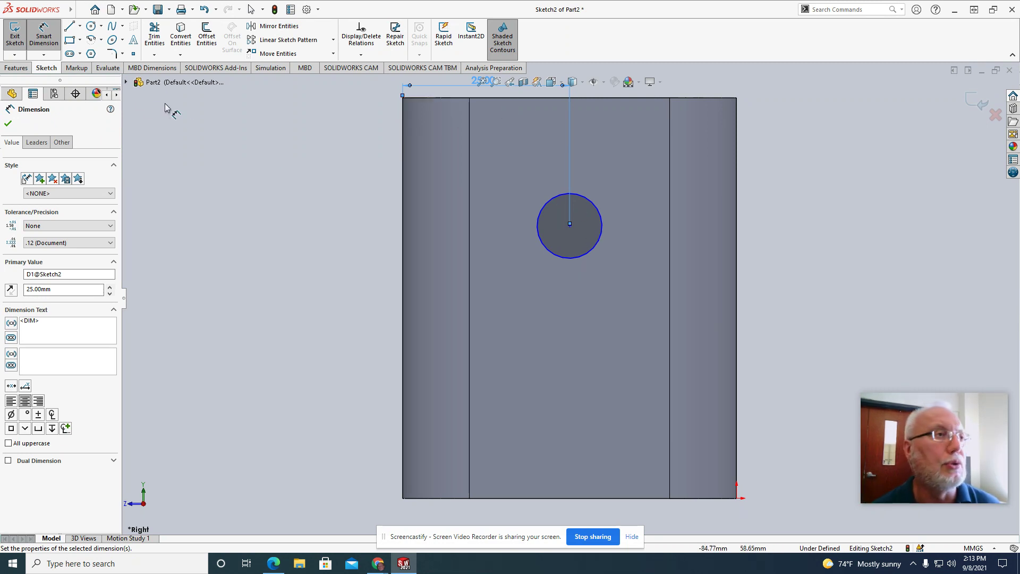
Dimension the circle's centre 40 mm above the block's lower edge, placing the dimension beside the block.
{"action": "left_click", "coordinate": [47, 33]}
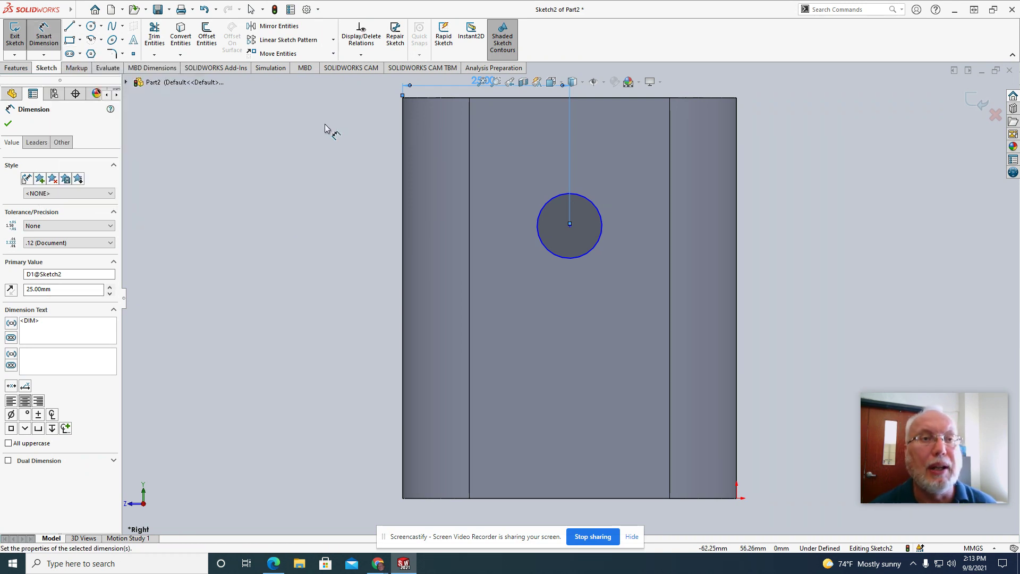
{"action": "left_click", "coordinate": [569, 225]}
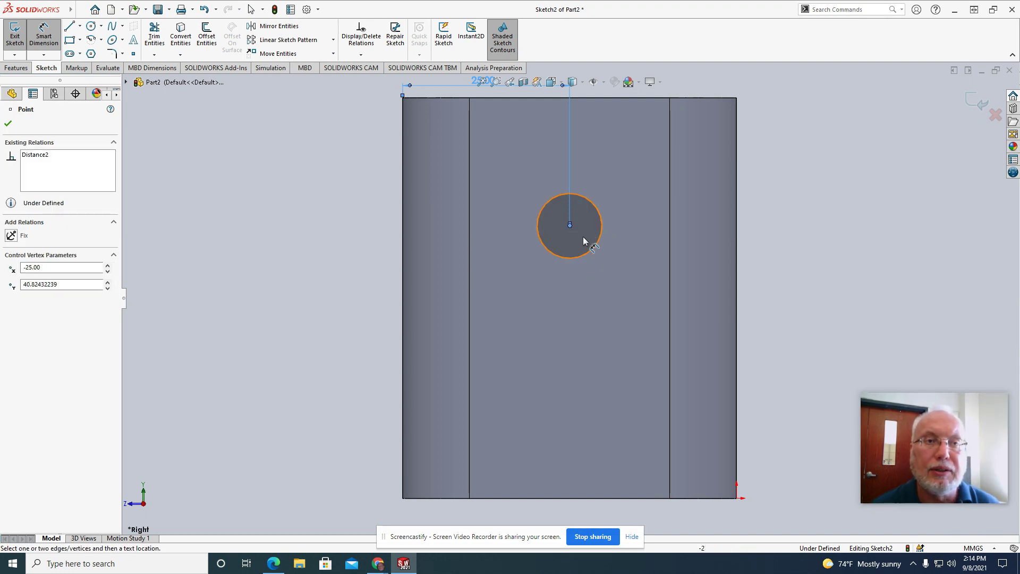
{"action": "left_click", "coordinate": [605, 498]}
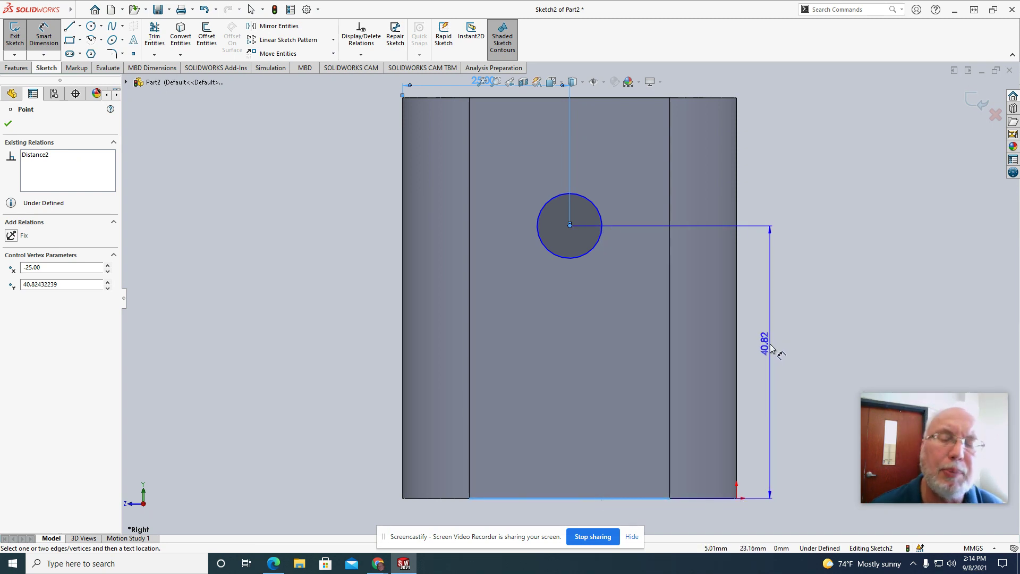
{"action": "left_click", "coordinate": [773, 348]}
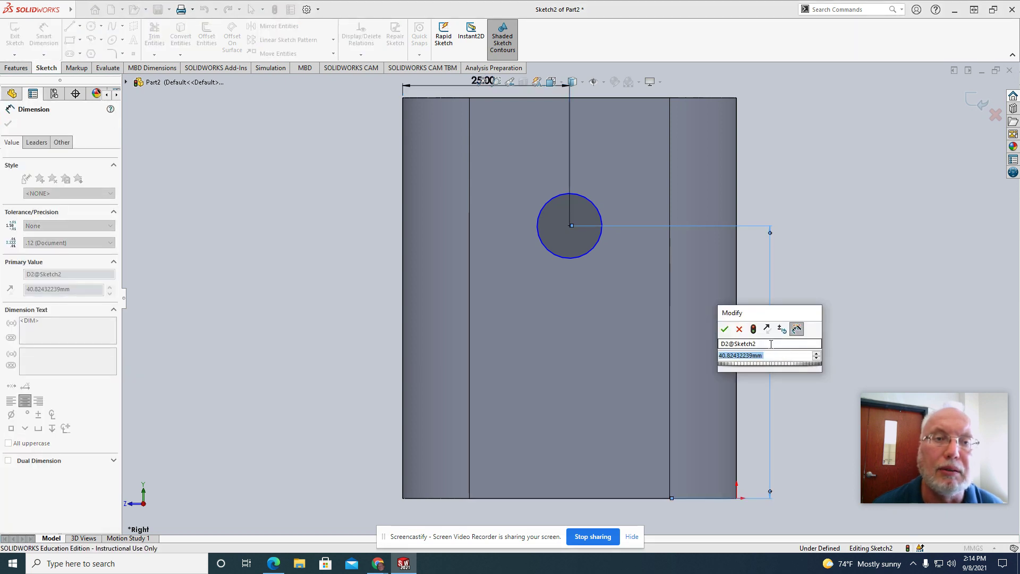
{"action": "type", "text": "40"}
{"action": "key", "text": "Return"}
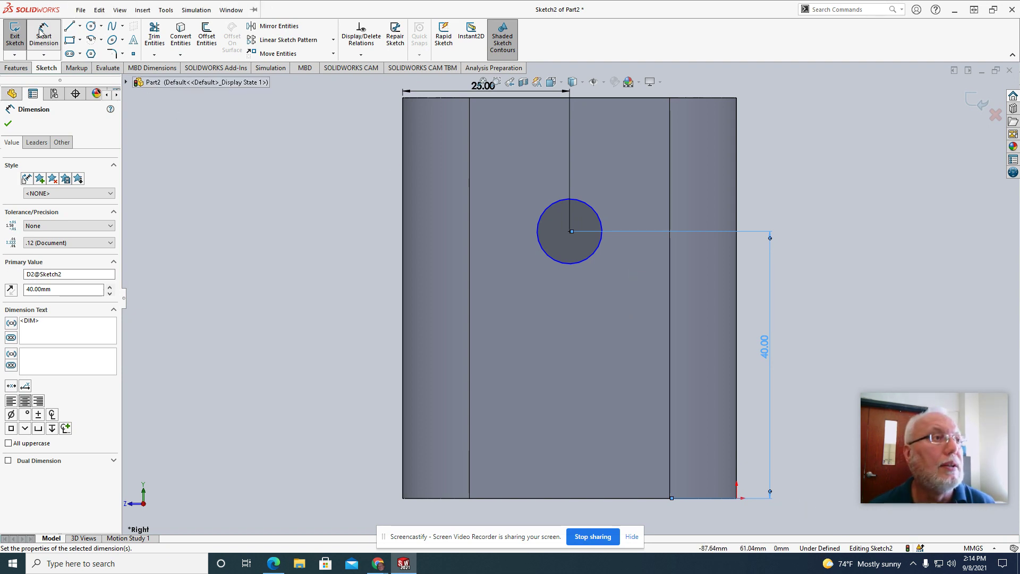
Dimension the circle's diameter as 10 mm and finish dimensioning.
{"action": "left_click", "coordinate": [599, 212]}
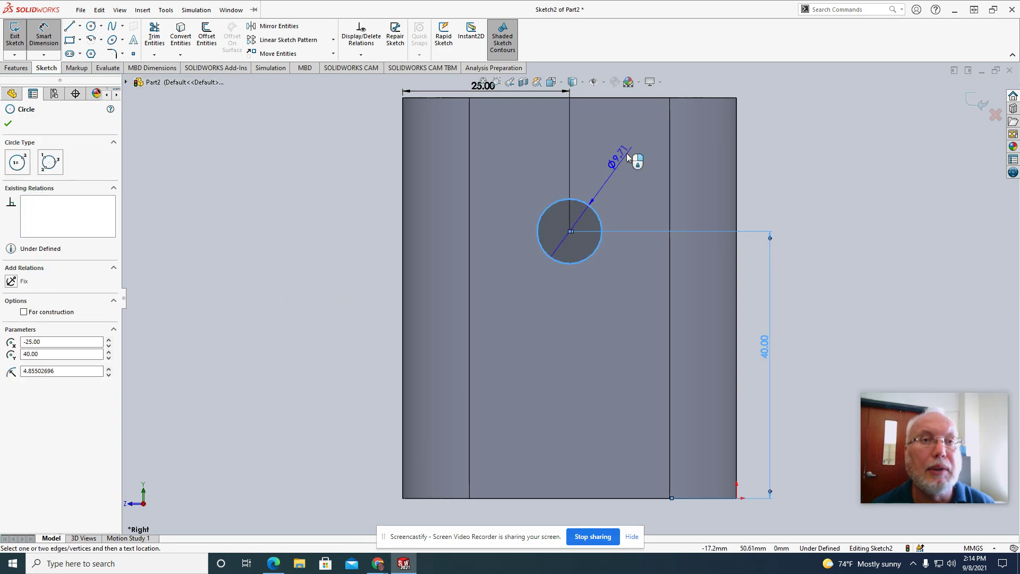
{"action": "left_click", "coordinate": [629, 155]}
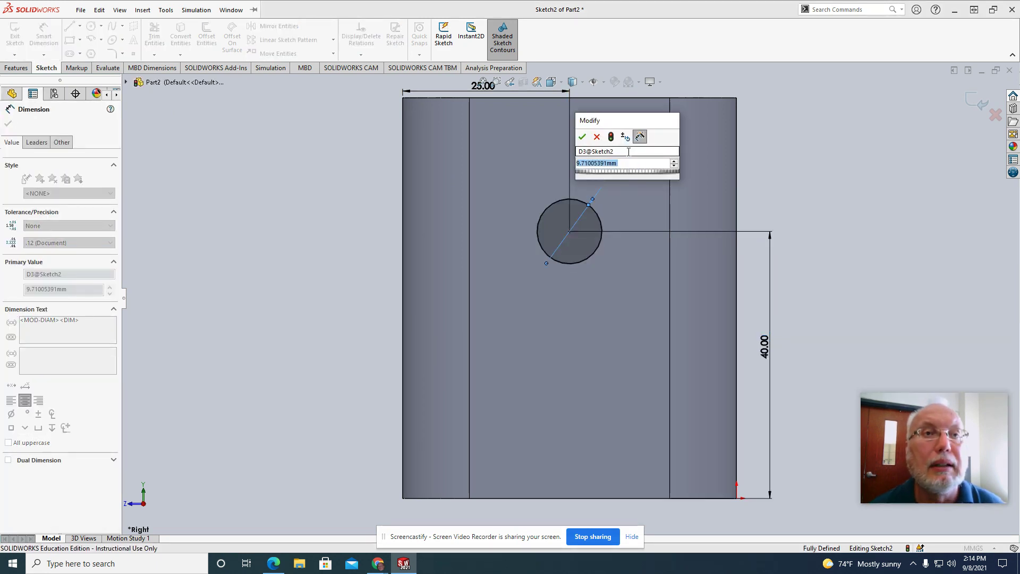
{"action": "type", "text": "10"}
{"action": "key", "text": "Return"}
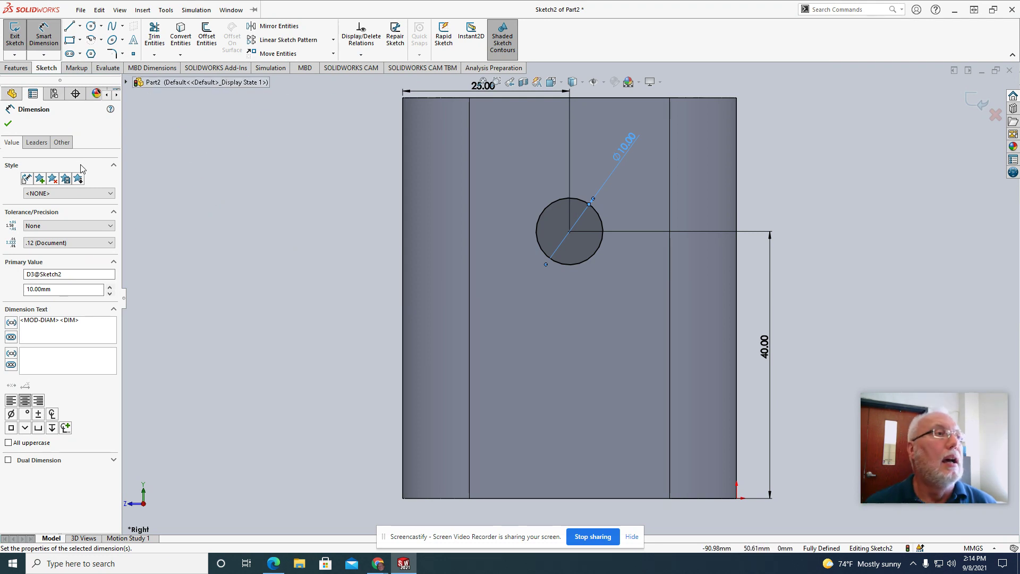
{"action": "left_click", "coordinate": [8, 123]}
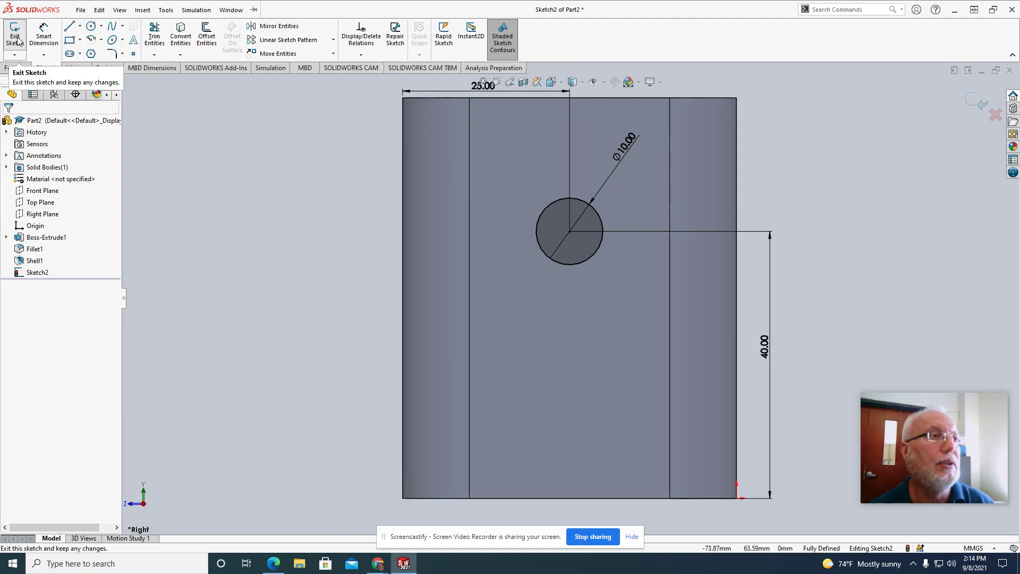
{"action": "left_click", "coordinate": [16, 68]}
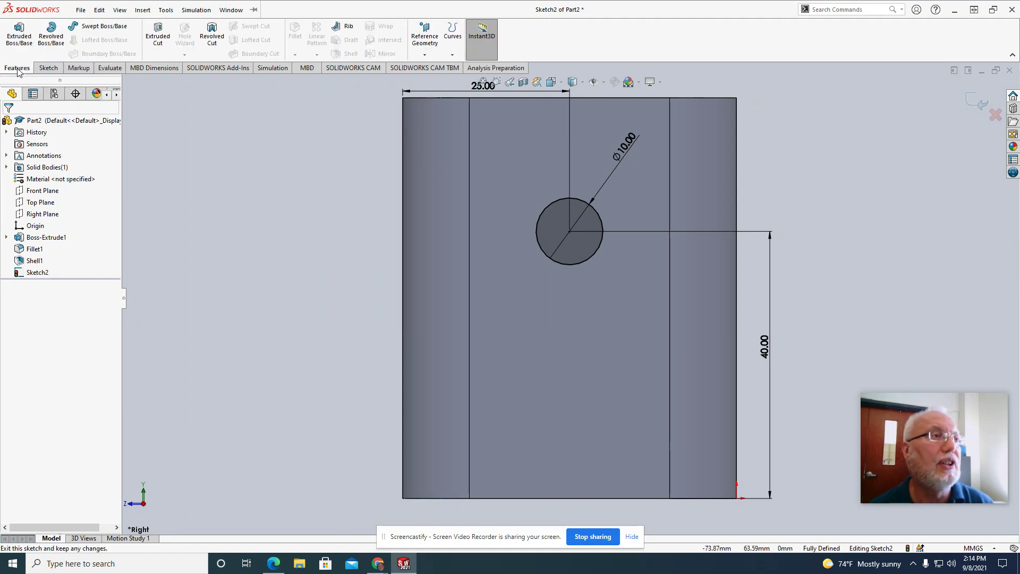
{"action": "left_click", "coordinate": [18, 31]}
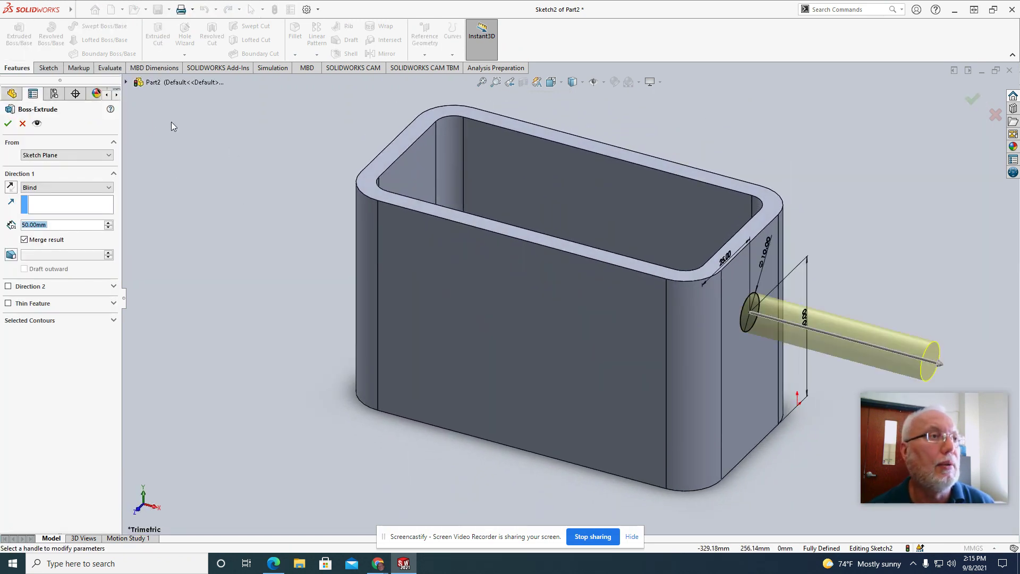
{"action": "left_click", "coordinate": [23, 124]}
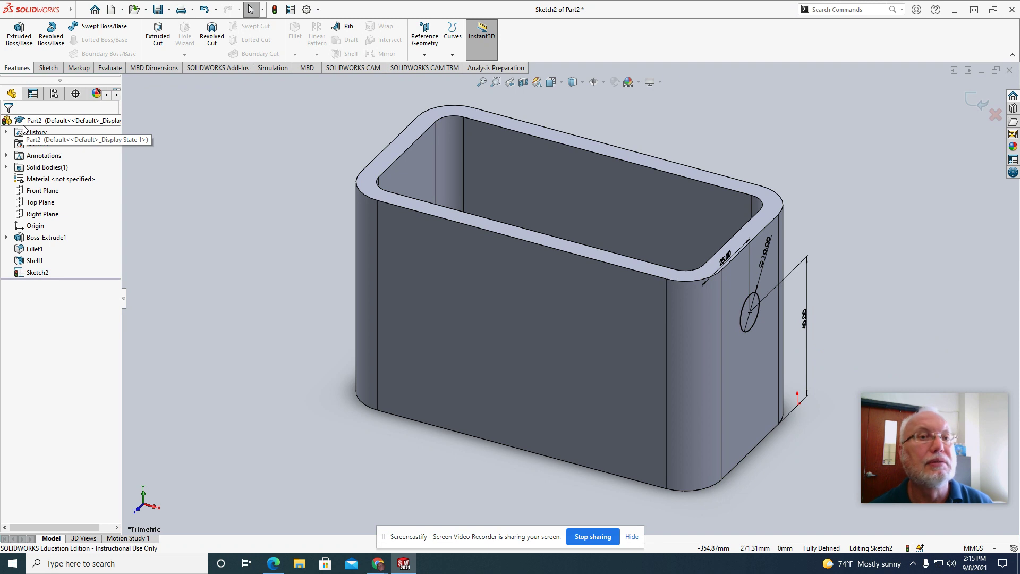
Cut the circle through the block with an Extruded Cut using the Through All end condition.
{"action": "left_click", "coordinate": [159, 37]}
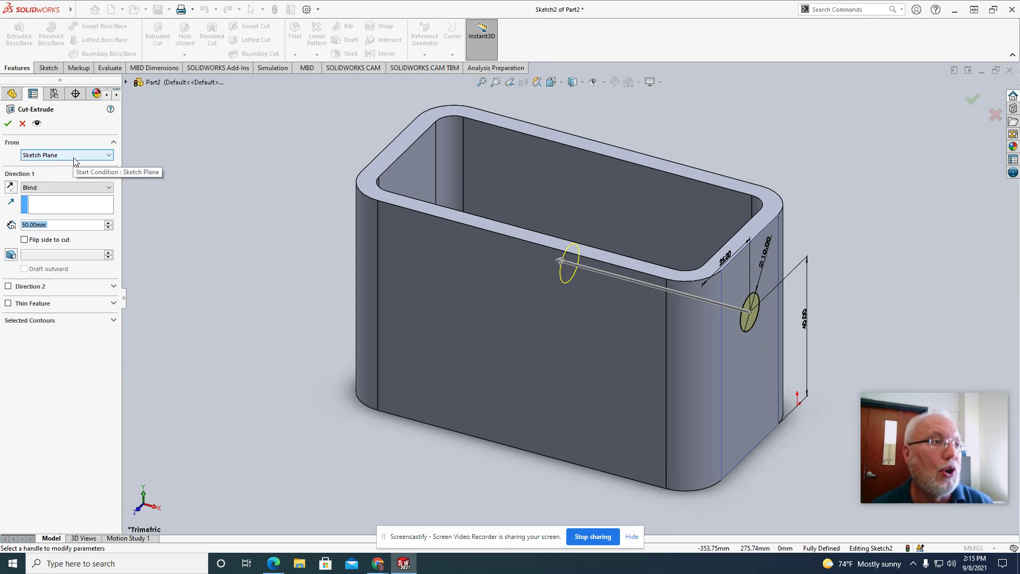
{"action": "left_click", "coordinate": [48, 188]}
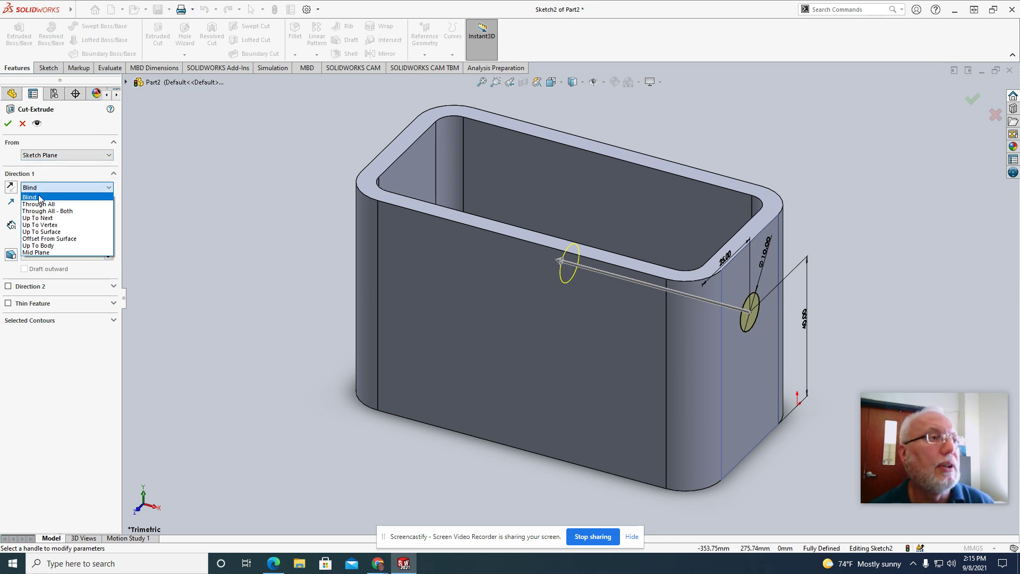
{"action": "left_click", "coordinate": [40, 204]}
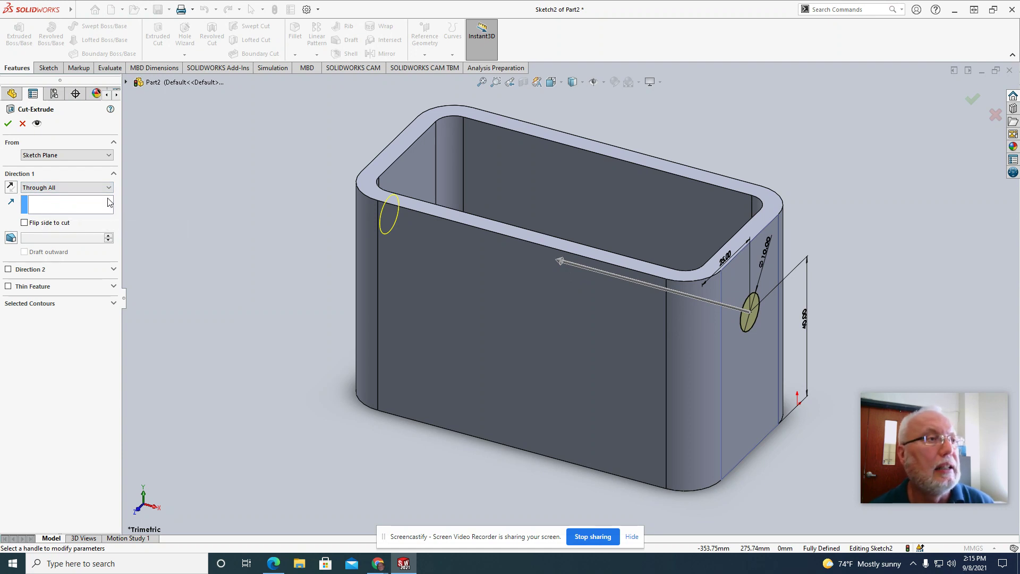
{"action": "left_click", "coordinate": [8, 123]}
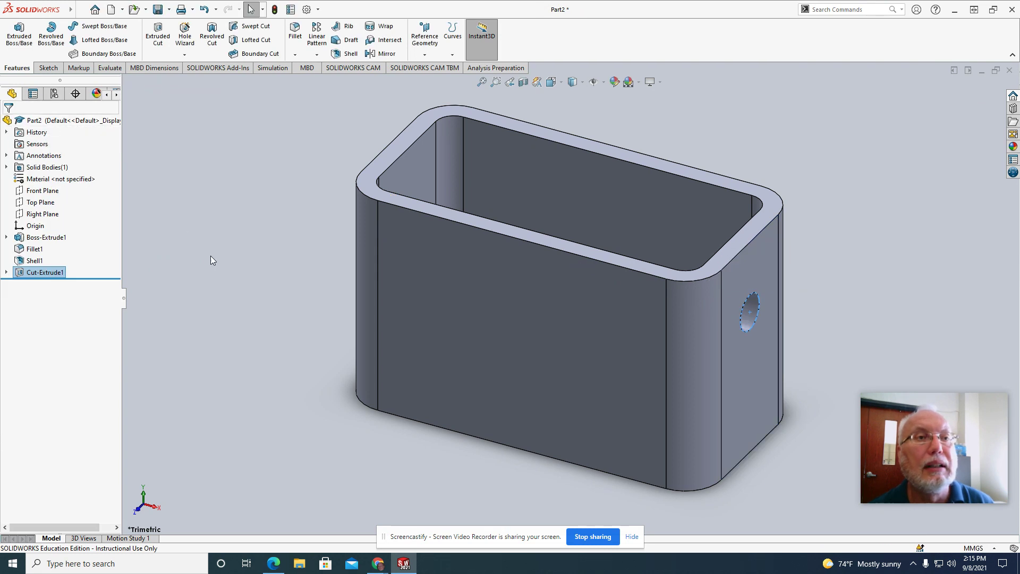
{"action": "left_click", "coordinate": [270, 256]}
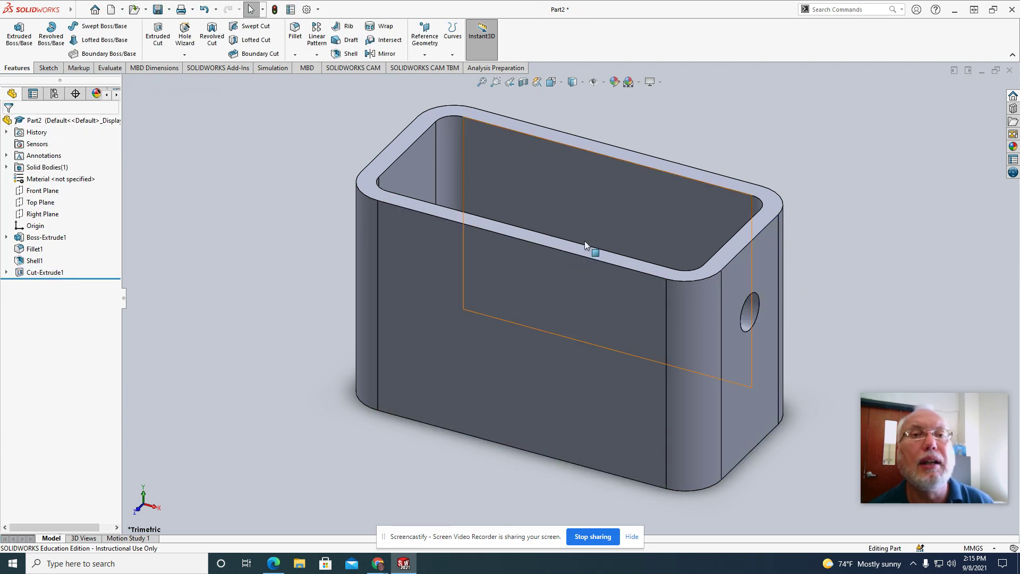
Save the part to the Desktop under the name "Box" followed by the author's surname.
{"action": "mouse_move", "coordinate": [581, 203]}
{"action": "middle_mouse_down"}
{"action": "mouse_move", "coordinate": [582, 223]}
{"action": "mouse_move", "coordinate": [538, 261]}
{"action": "mouse_move", "coordinate": [548, 263]}
{"action": "mouse_move", "coordinate": [579, 167]}
{"action": "mouse_move", "coordinate": [571, 175]}
{"action": "mouse_move", "coordinate": [558, 160]}
{"action": "mouse_move", "coordinate": [578, 257]}
{"action": "mouse_move", "coordinate": [578, 177]}
{"action": "mouse_move", "coordinate": [551, 143]}
{"action": "mouse_move", "coordinate": [573, 211]}
{"action": "middle_mouse_up"}
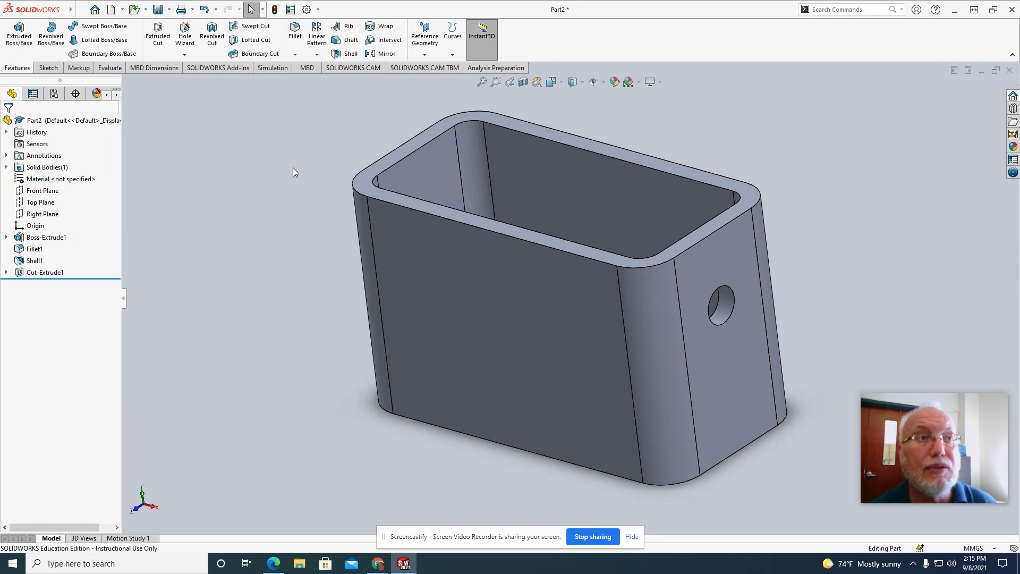
{"action": "left_click", "coordinate": [82, 10]}
{"action": "left_click", "coordinate": [243, 104]}
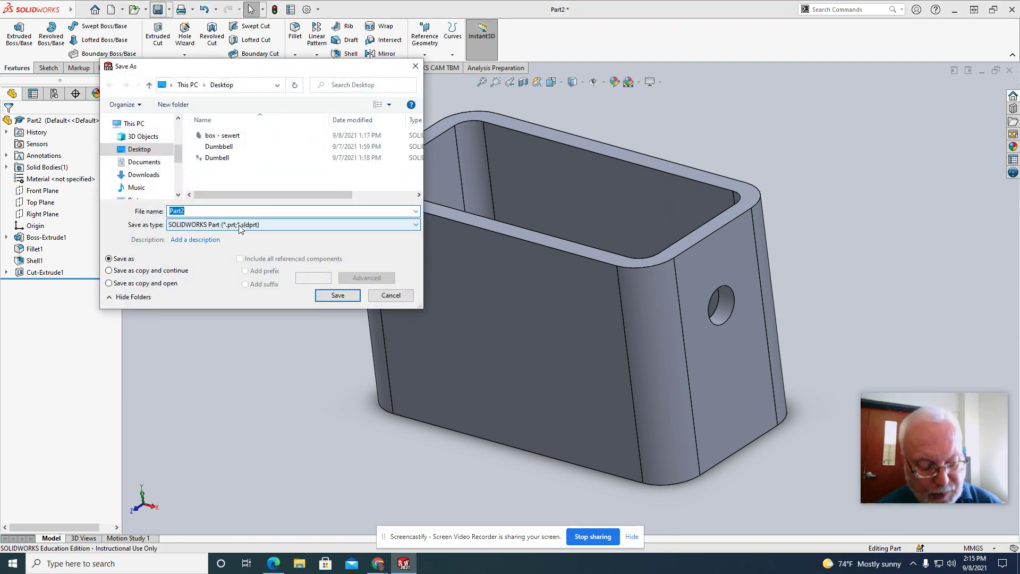
{"action": "type", "text": "b"}
{"action": "key", "text": "BackSpace"}
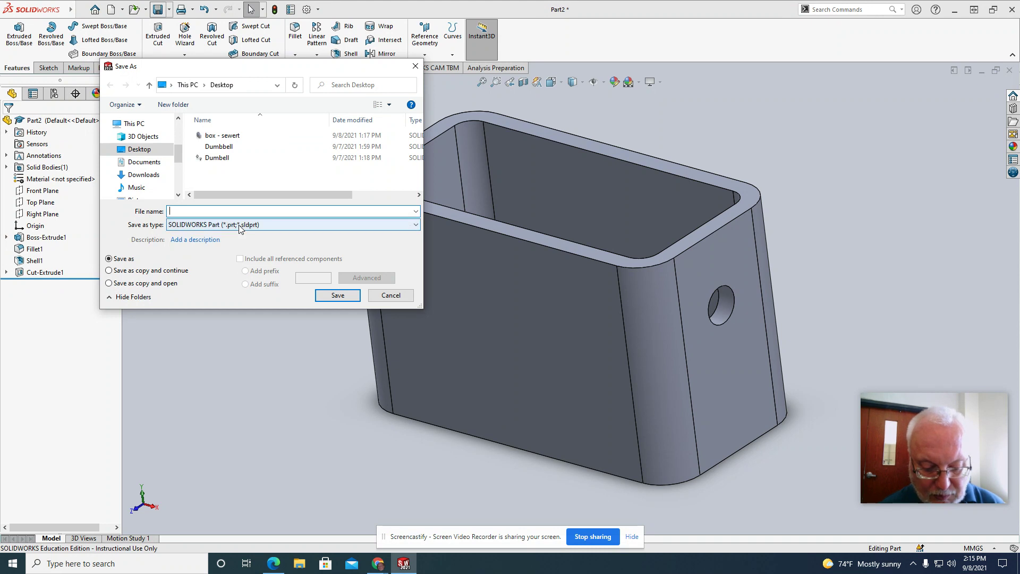
{"action": "type", "text": "Box"}
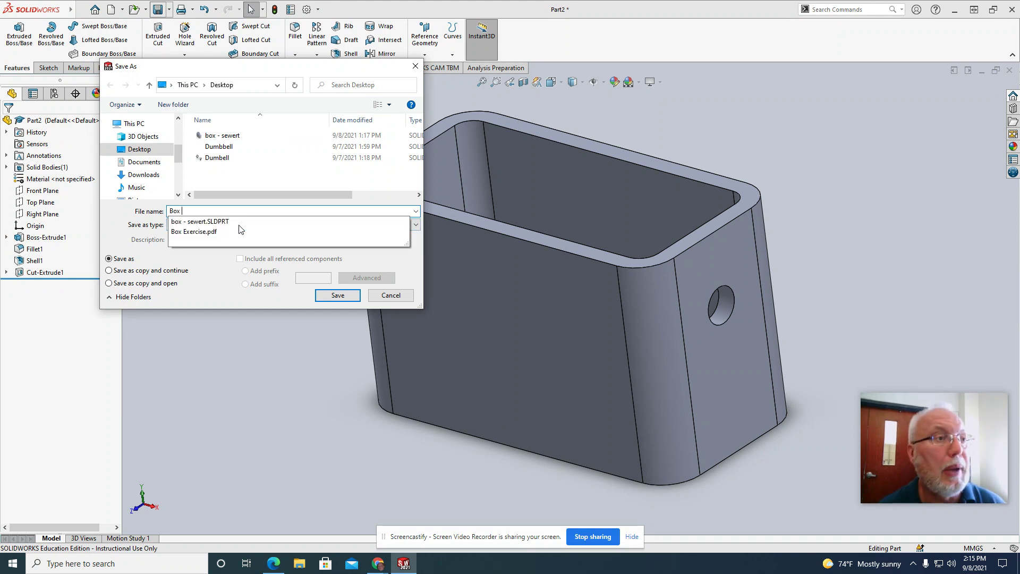
{"action": "type", "text": " Sewe"}
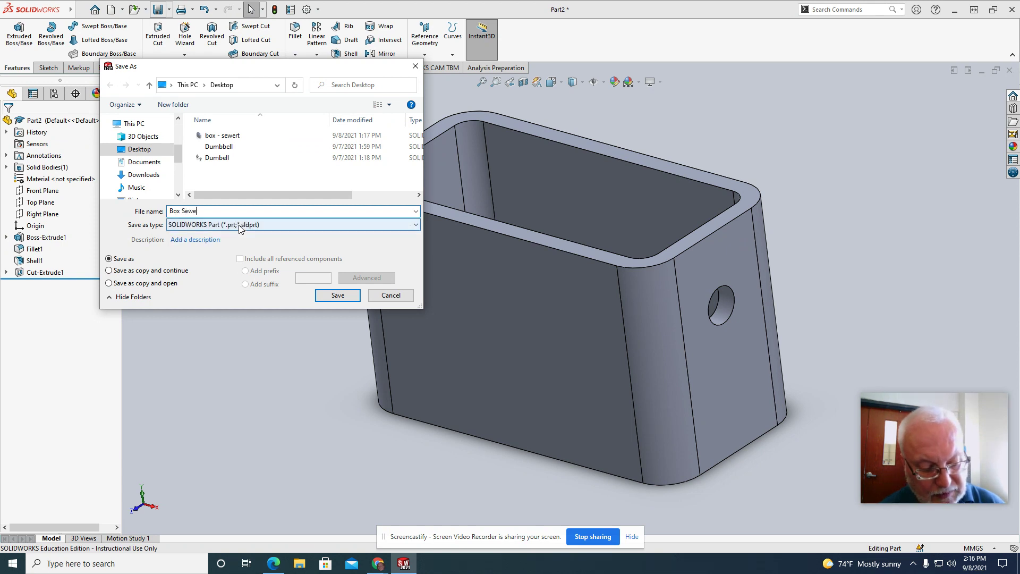
{"action": "type", "text": "rt"}
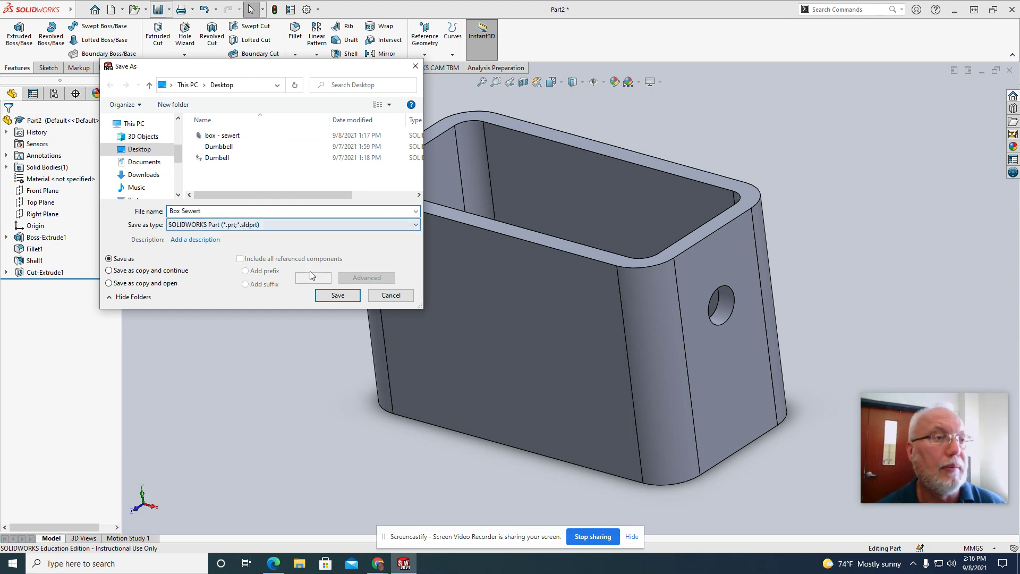
{"action": "left_click", "coordinate": [336, 295]}
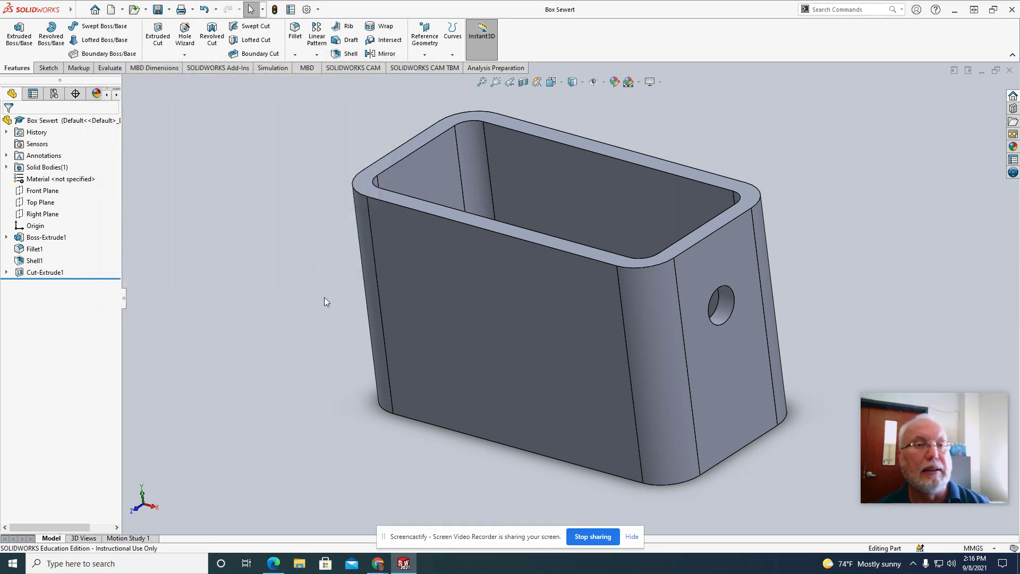